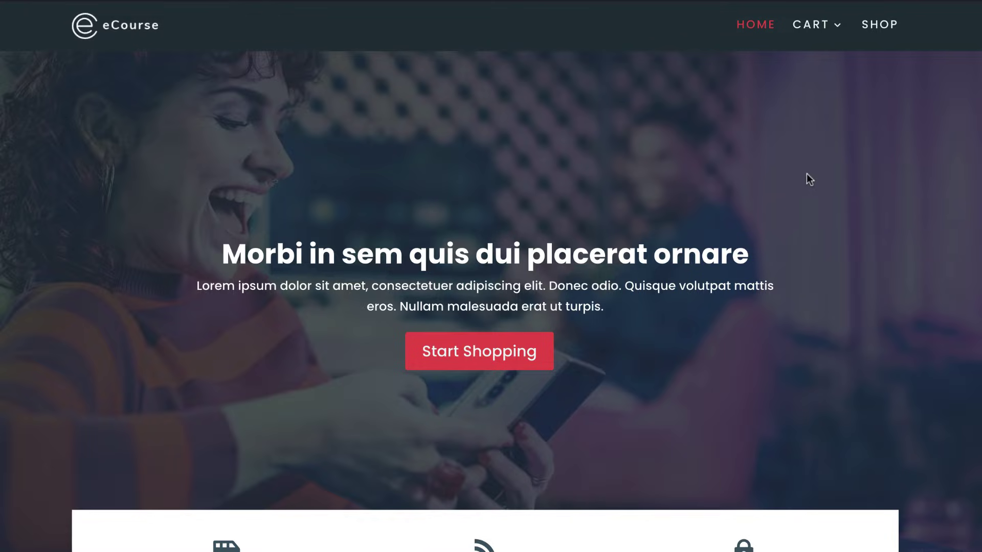
scroll(806, 174, down, 3)
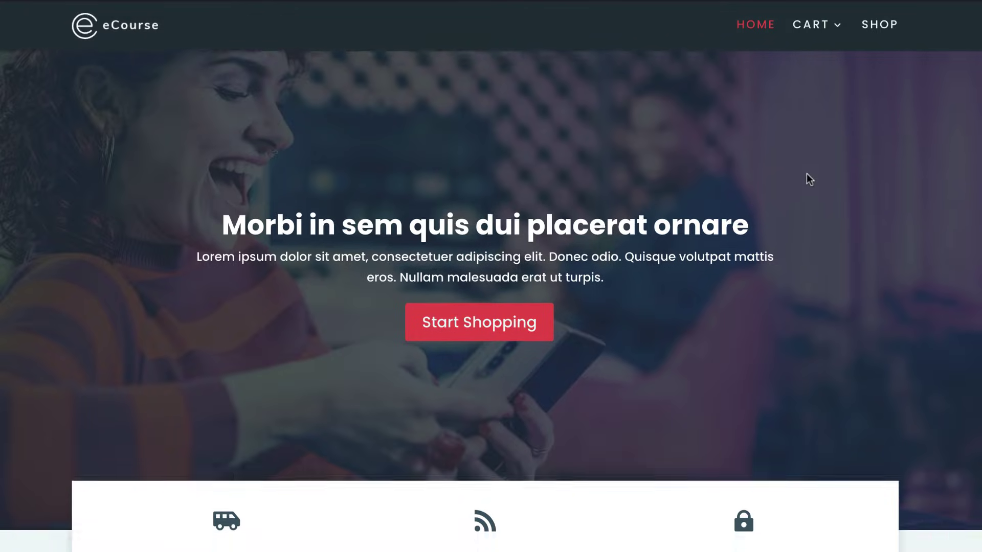
scroll(806, 174, down, 3)
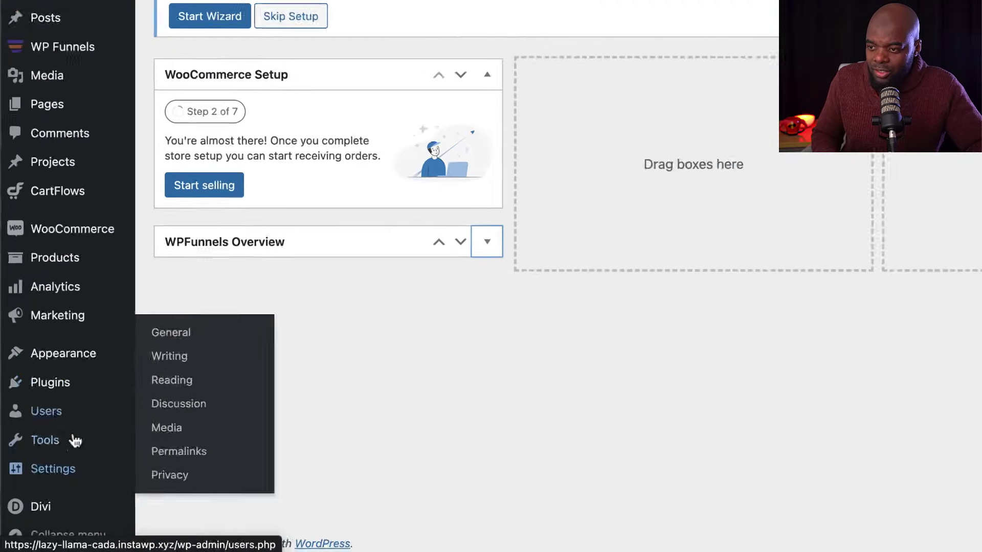
Create a new WordPress menu named "Mak menu" and assign it to the Primary Menu display location
mouse_move(67, 351)
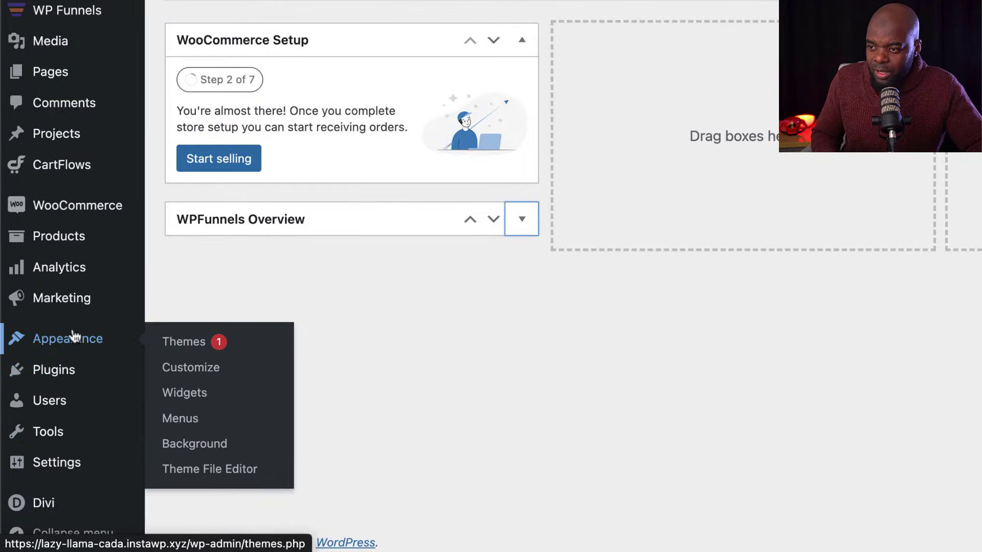
click(162, 429)
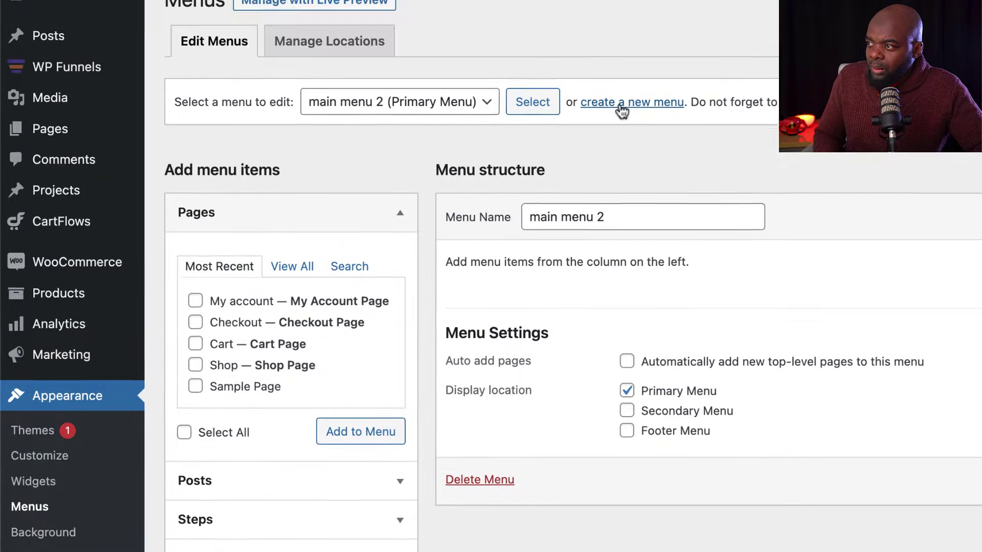
click(621, 29)
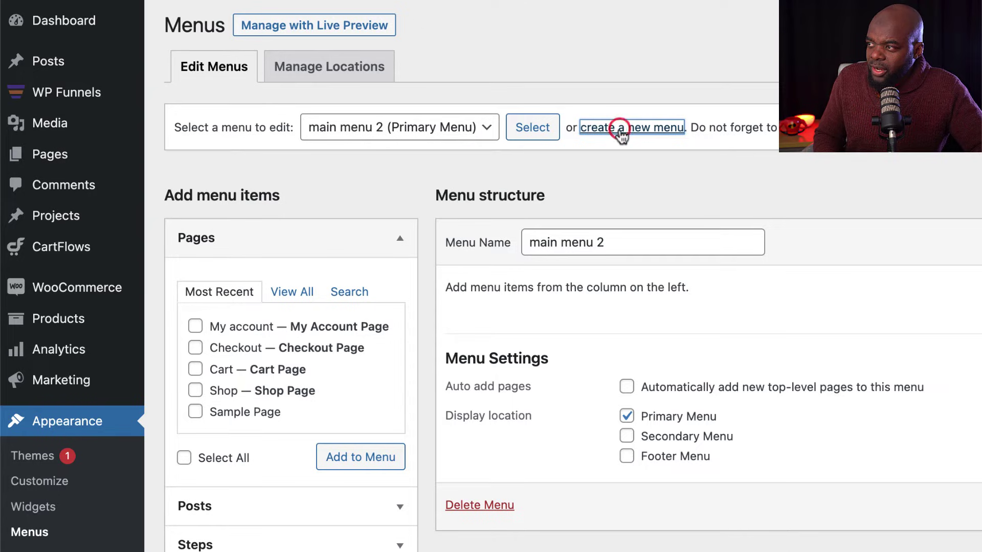
click(546, 247)
text(Mak)
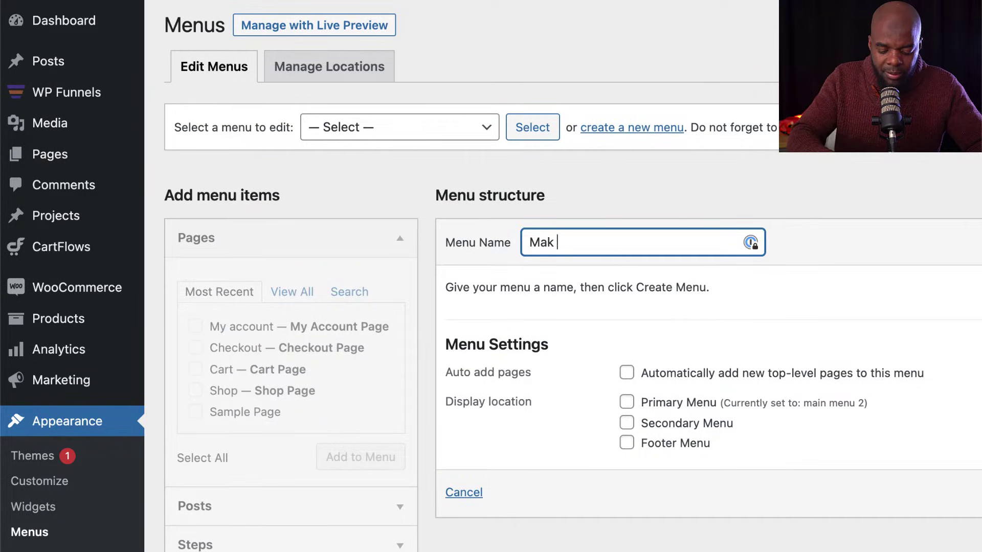
text( menu)
click(627, 403)
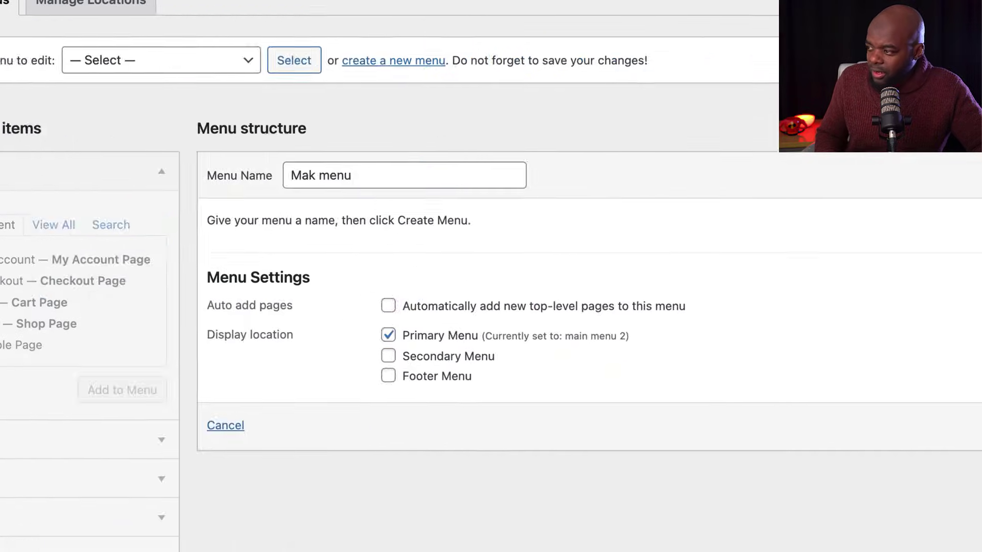
click(893, 388)
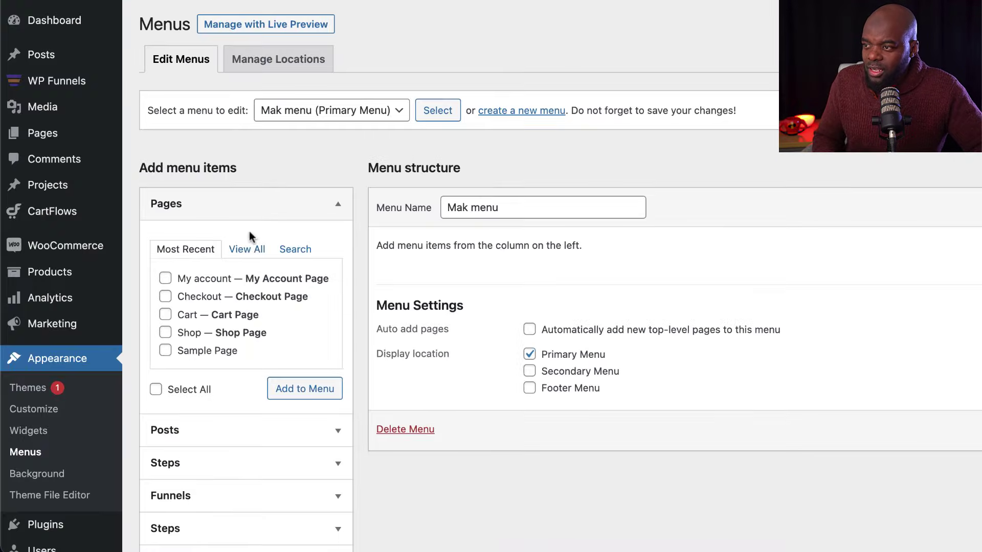
Add the Home, Cart, Sample Page and Shop pages to Mak menu with Sample Page nested under Cart, and save the menu
click(247, 249)
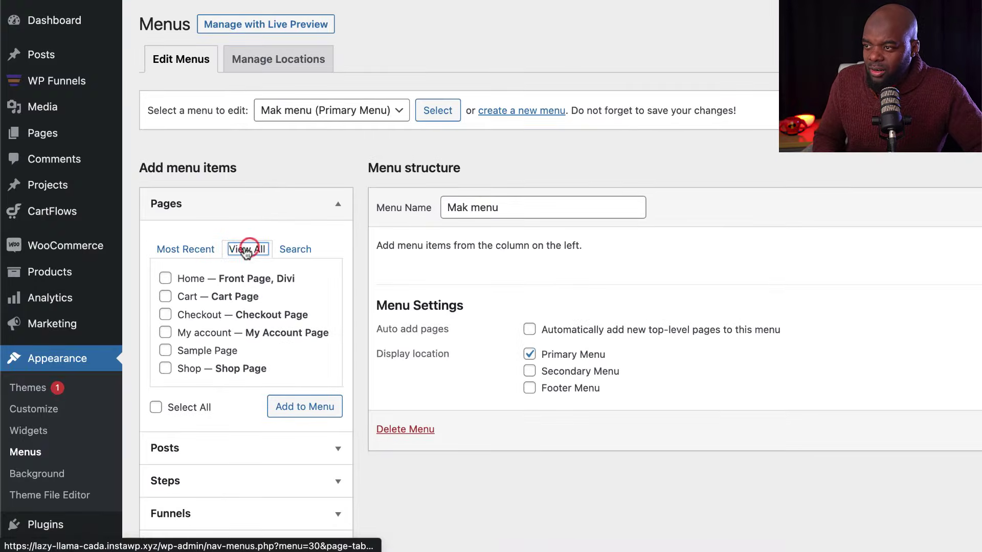
click(166, 278)
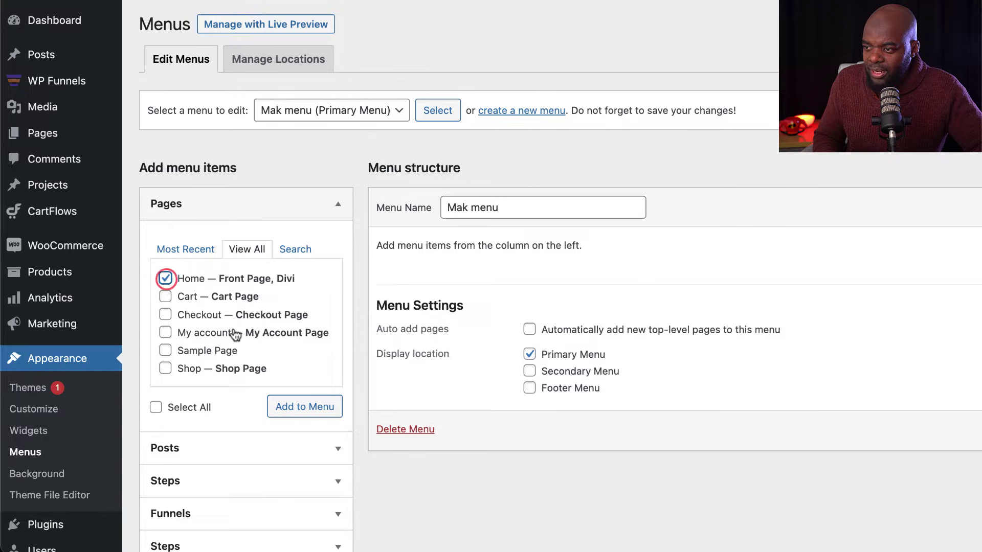
scroll(189, 340, down, 1)
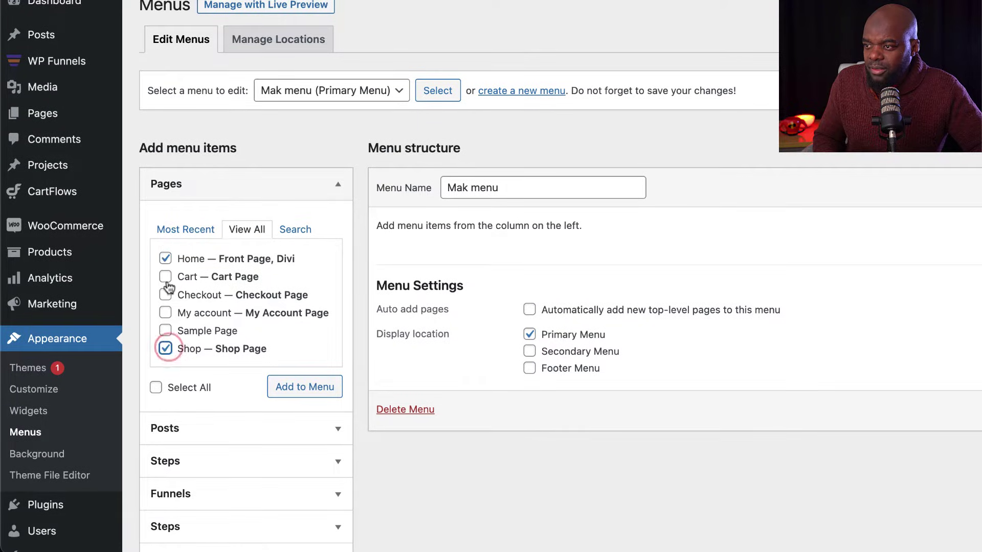
click(165, 330)
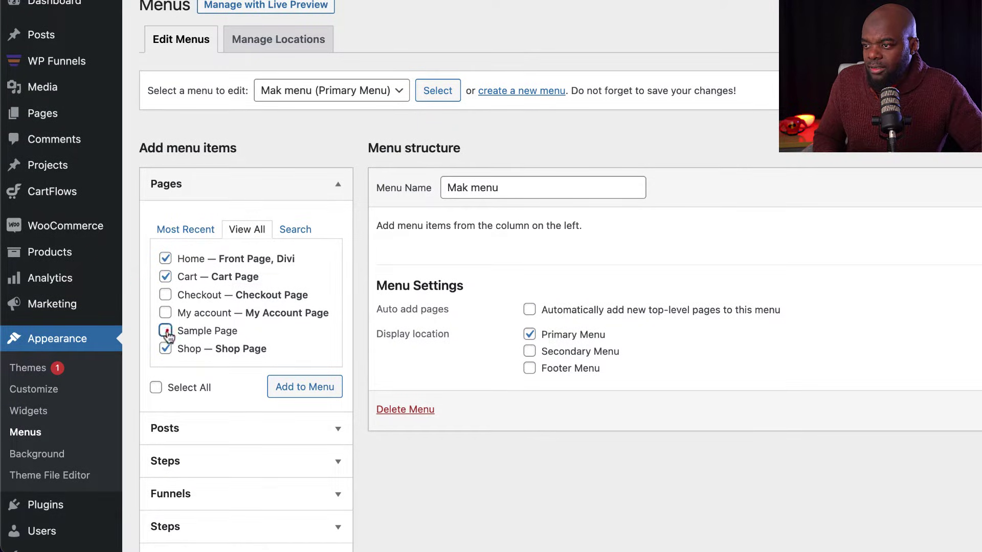
click(300, 393)
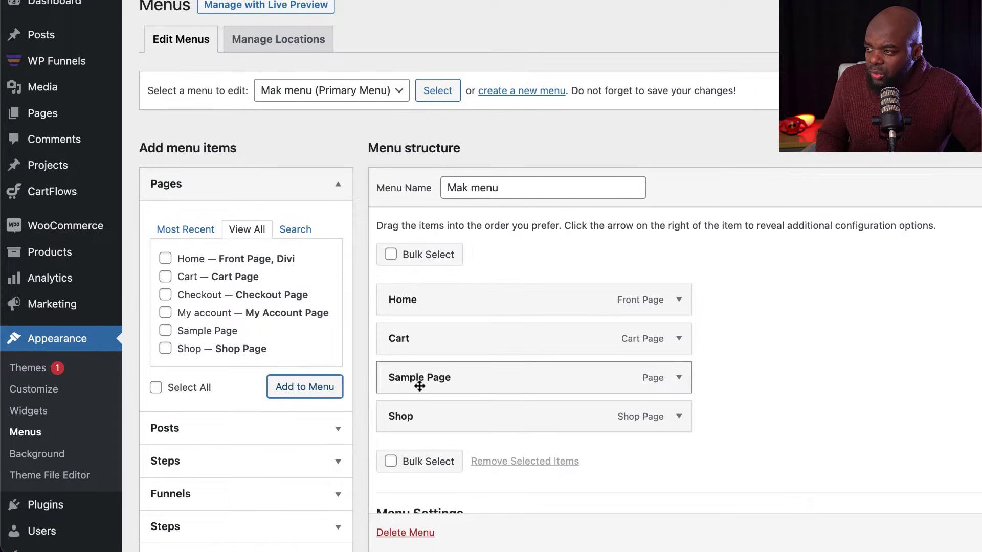
drag(421, 382, 449, 383)
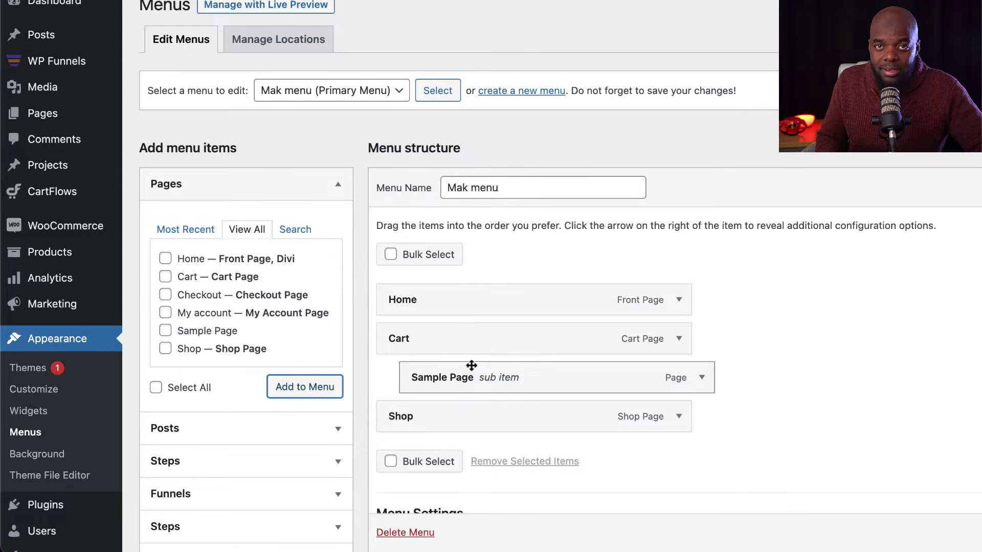
scroll(491, 276, down, 2)
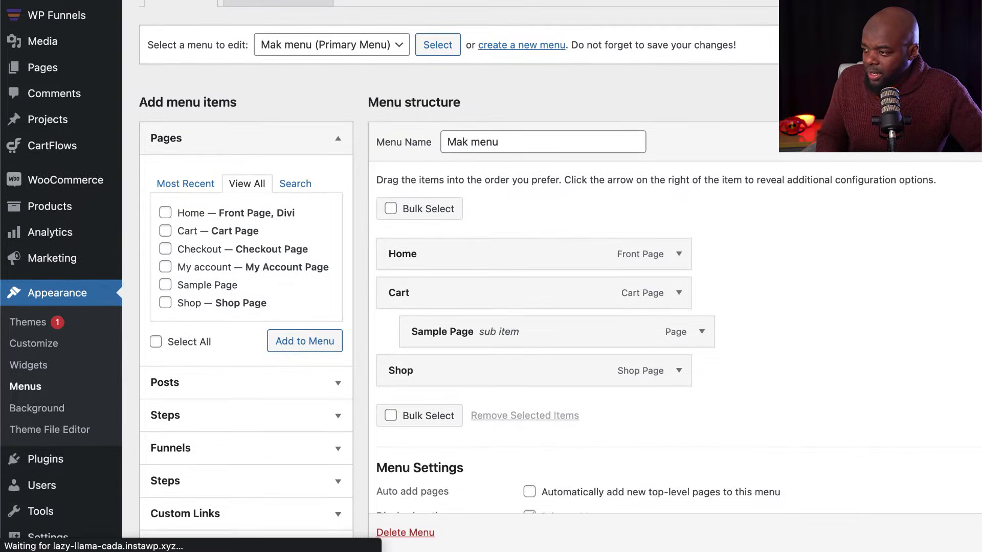
Open the Divi Theme Builder and start building a global header for the Default Website Template
scroll(53, 498, down, 5)
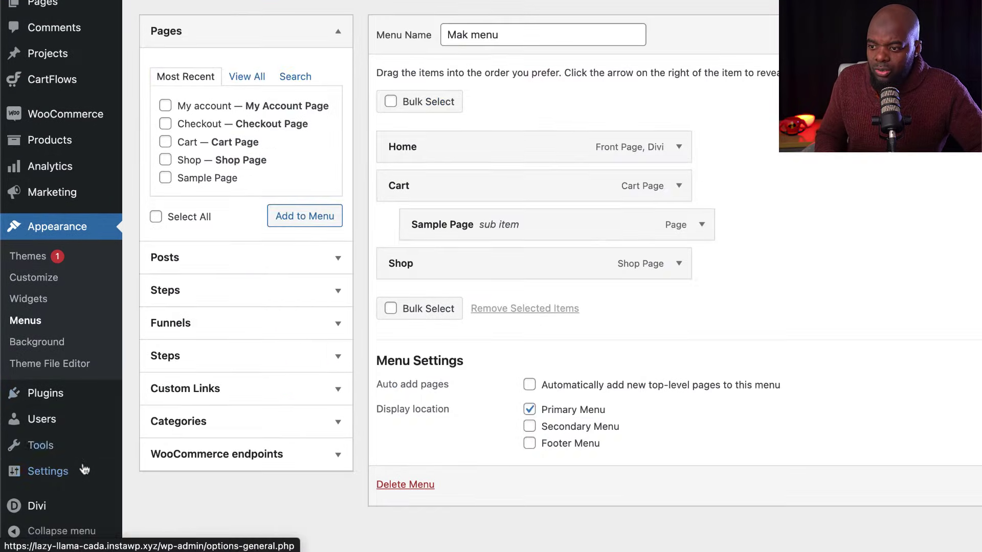
mouse_move(53, 498)
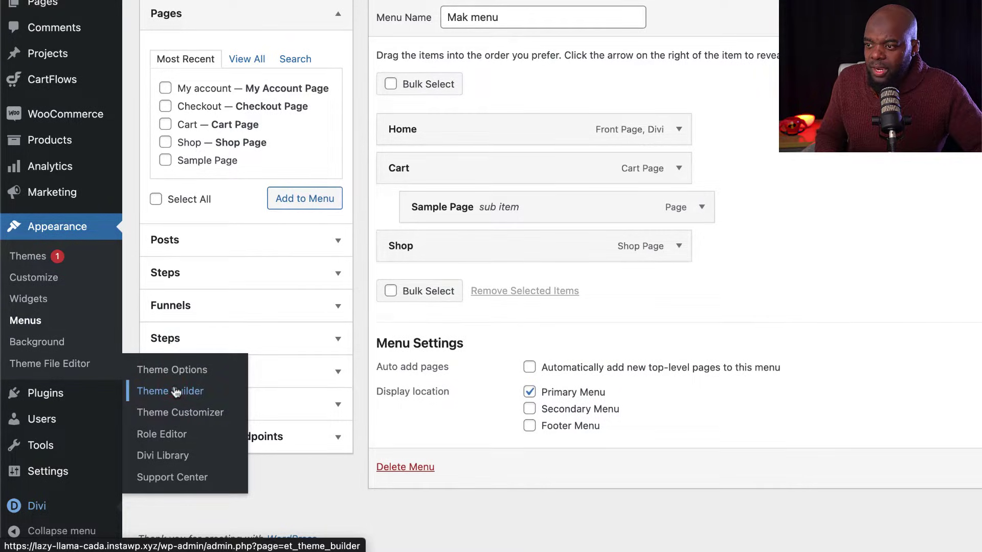
click(175, 392)
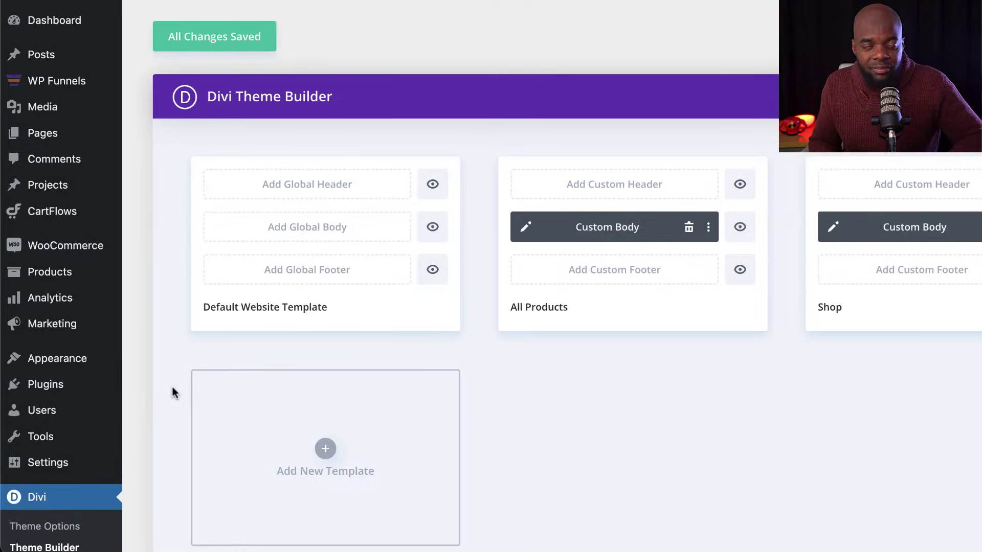
click(359, 192)
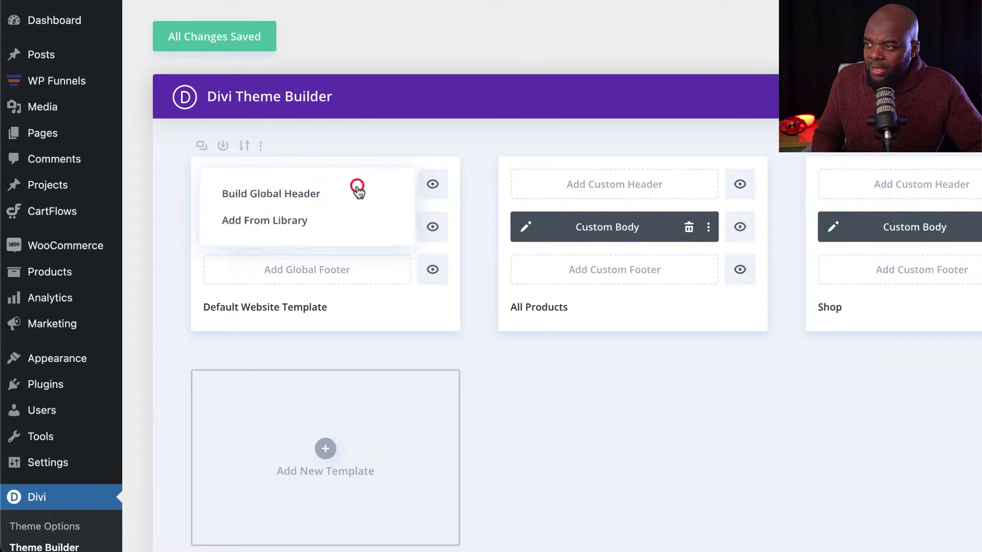
click(312, 191)
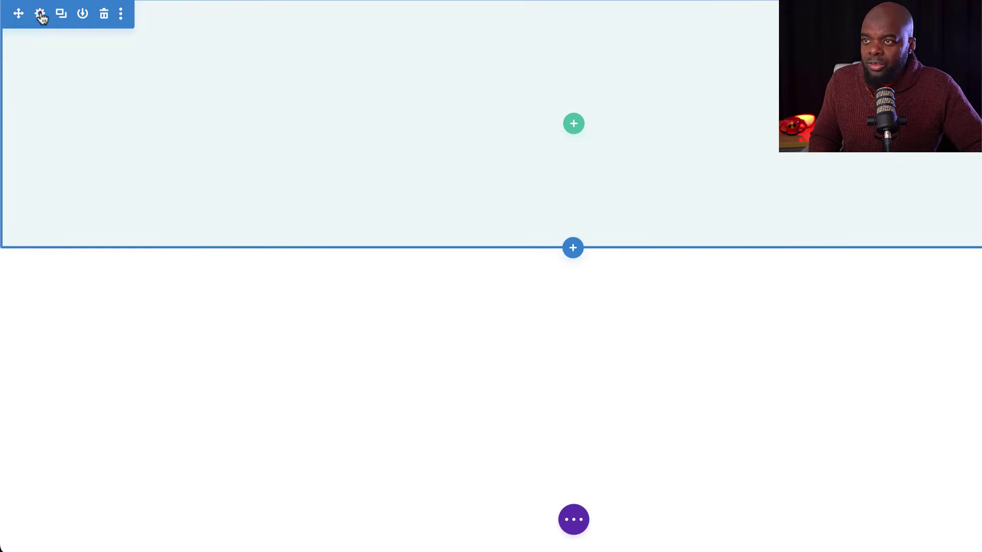
Set the header section's background to the saved dark color #22333b
click(41, 14)
click(95, 192)
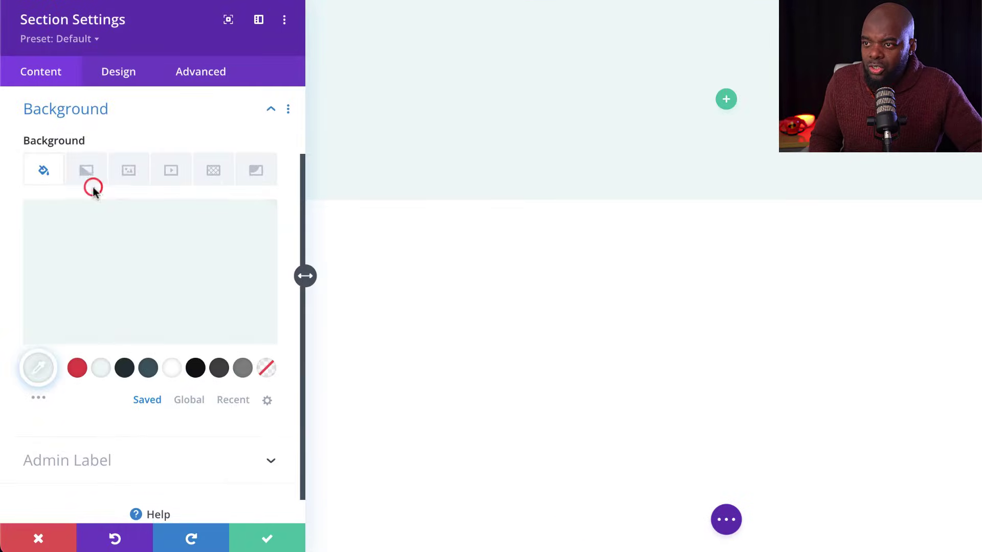
click(126, 371)
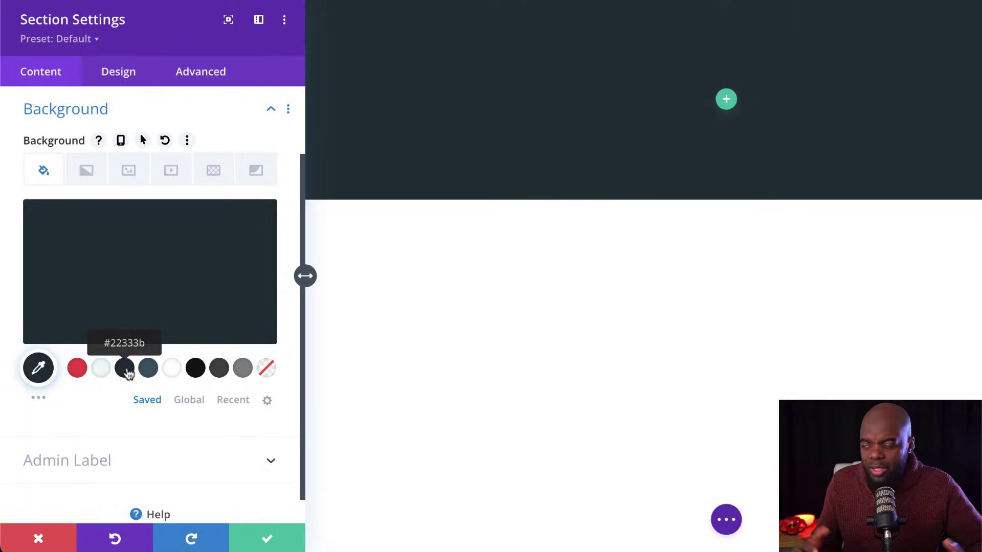
Set the header section's top and bottom padding to 1% and save the section settings
click(129, 76)
scroll(143, 359, down, 2)
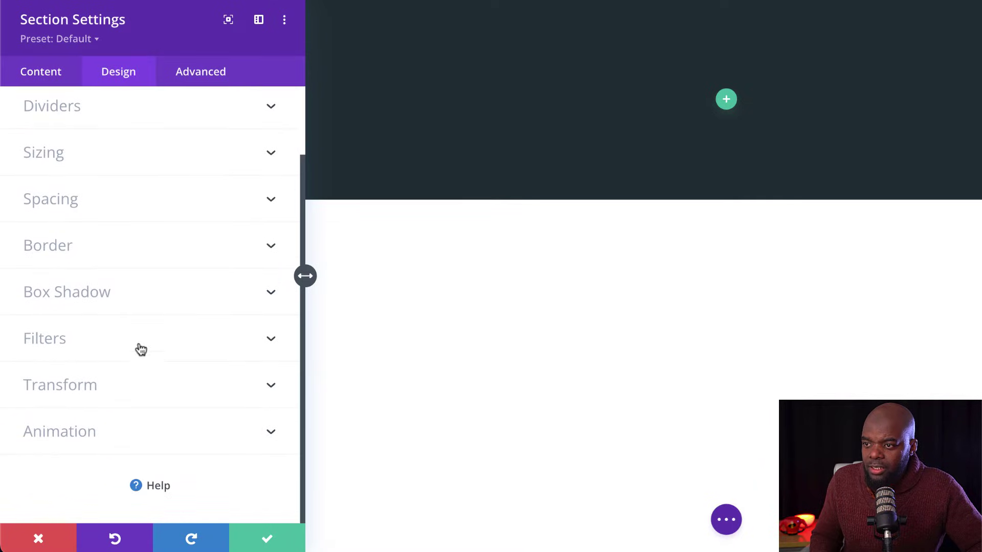
click(74, 206)
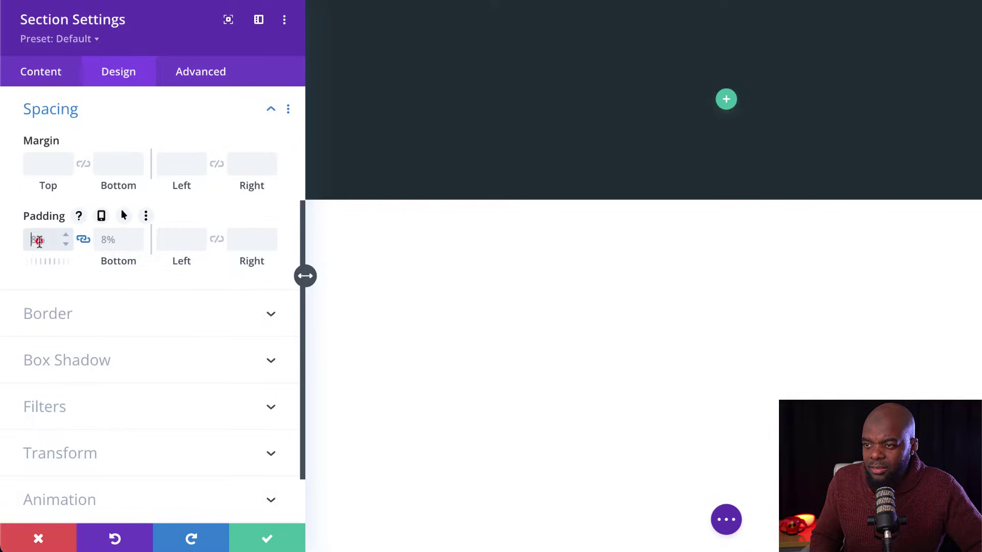
click(39, 241)
text(1%)
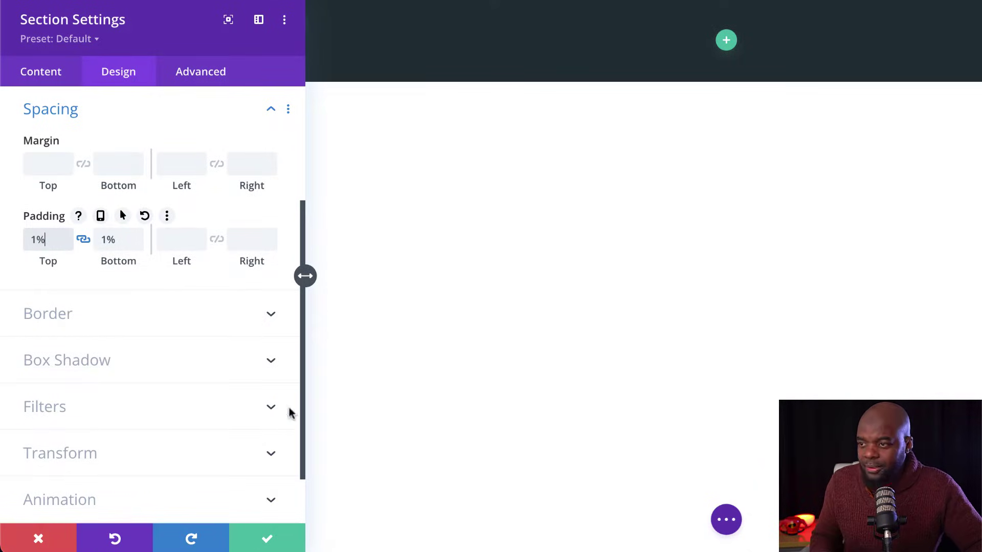
click(267, 540)
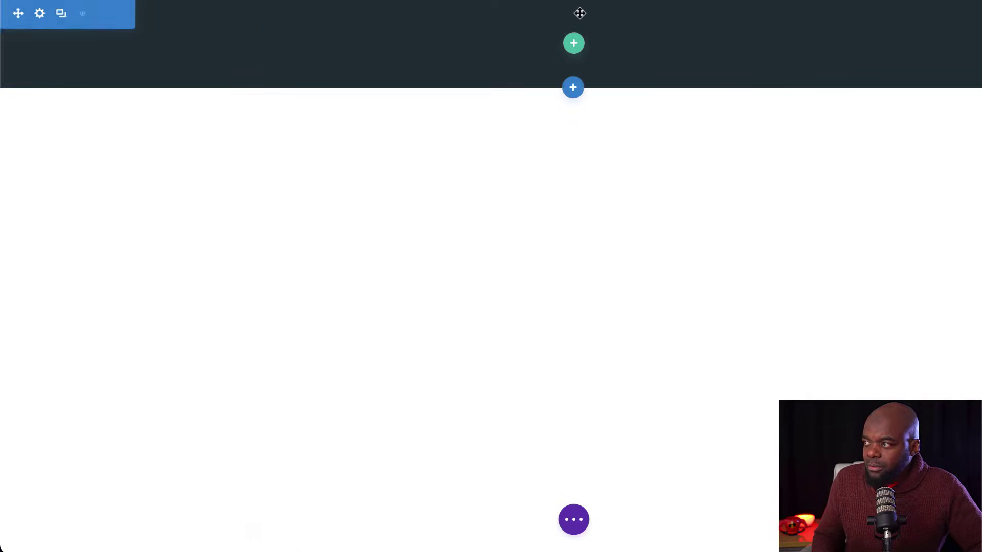
Insert a two-column row with a narrow first and a wide second column, and add an Image module to the narrow column
click(573, 46)
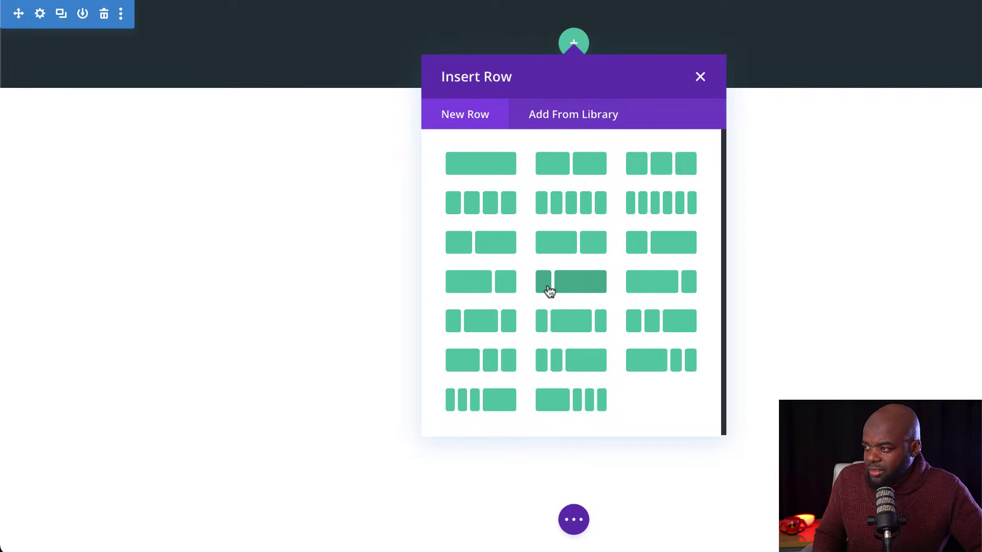
click(589, 284)
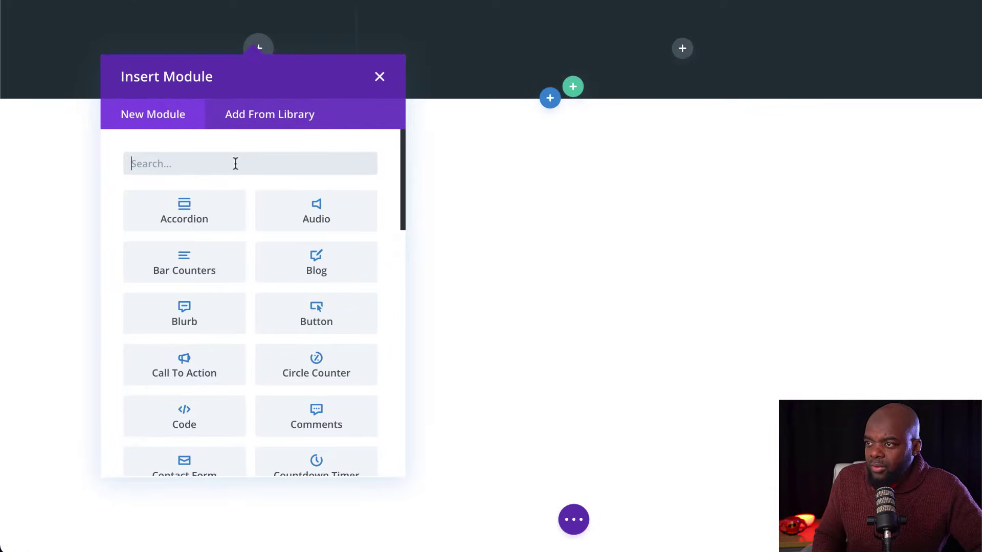
text(lo)
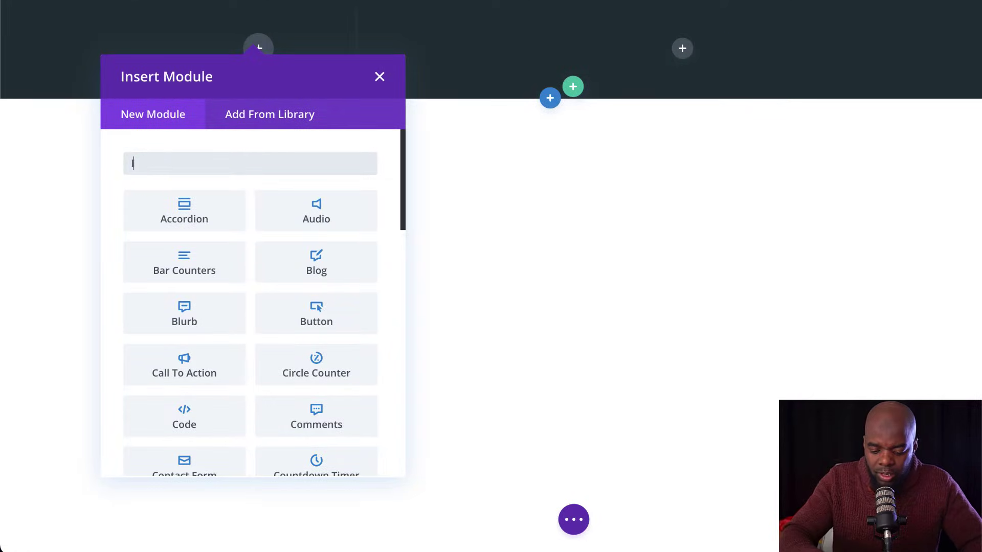
key(BackSpace)
key(BackSpace)
text(image)
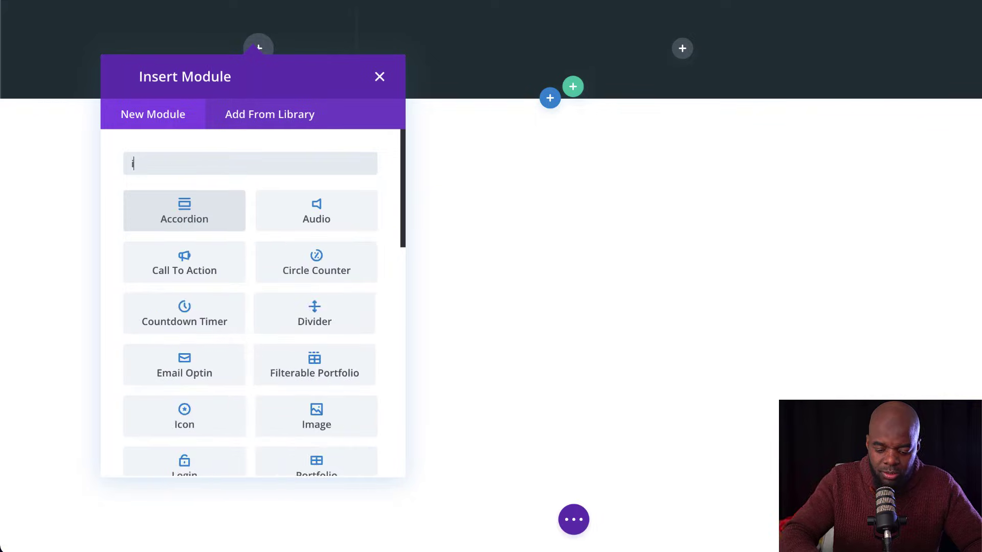
click(210, 211)
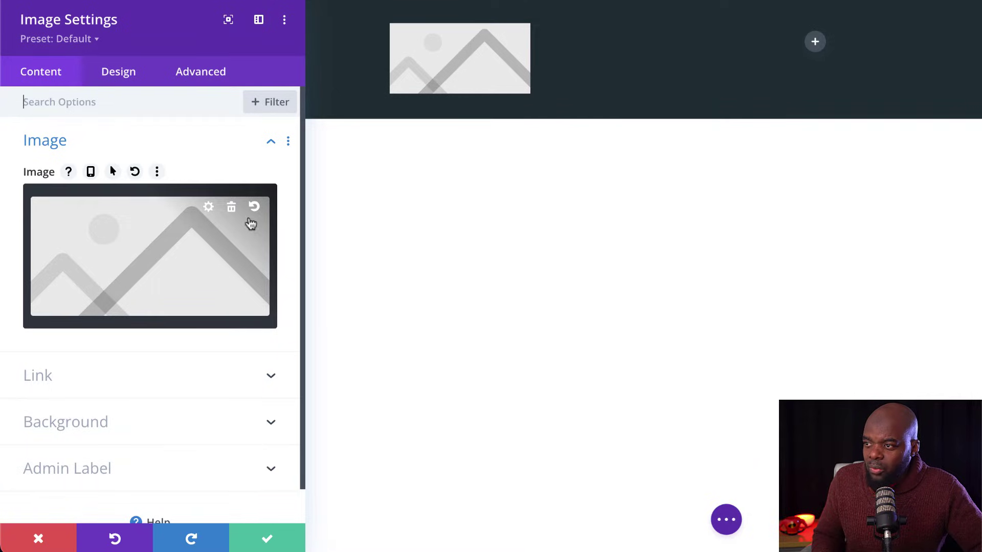
Replace the Image module's placeholder picture with the dynamic Site Logo
click(233, 210)
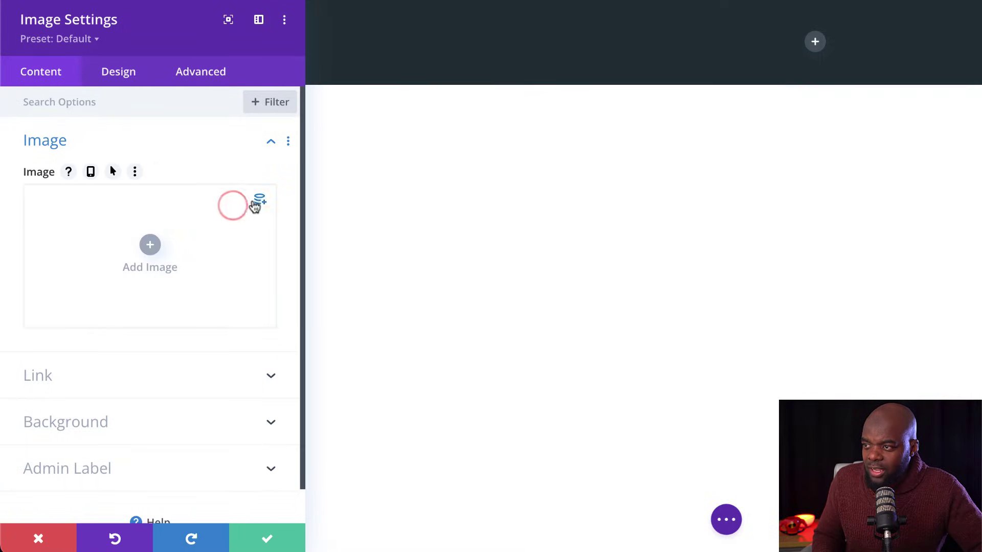
click(261, 203)
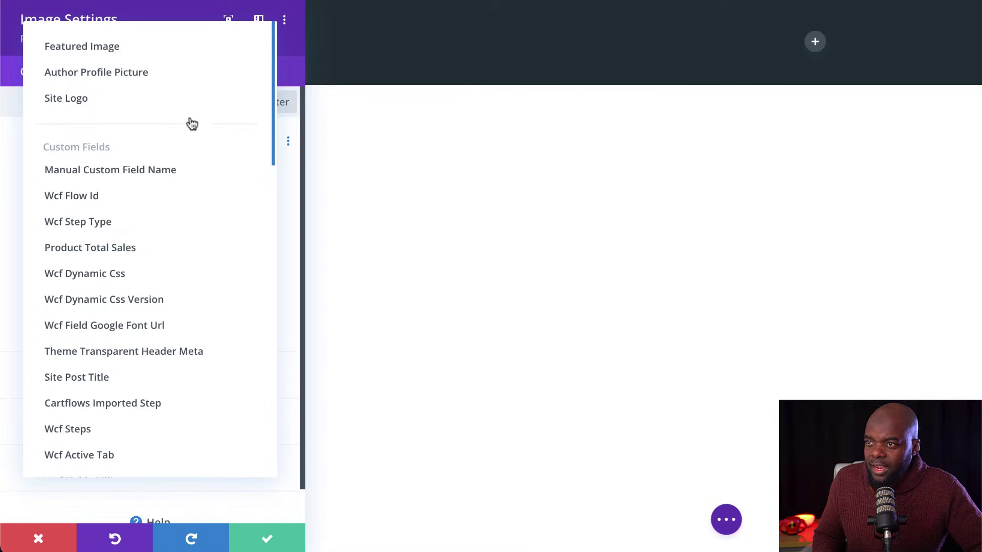
click(190, 103)
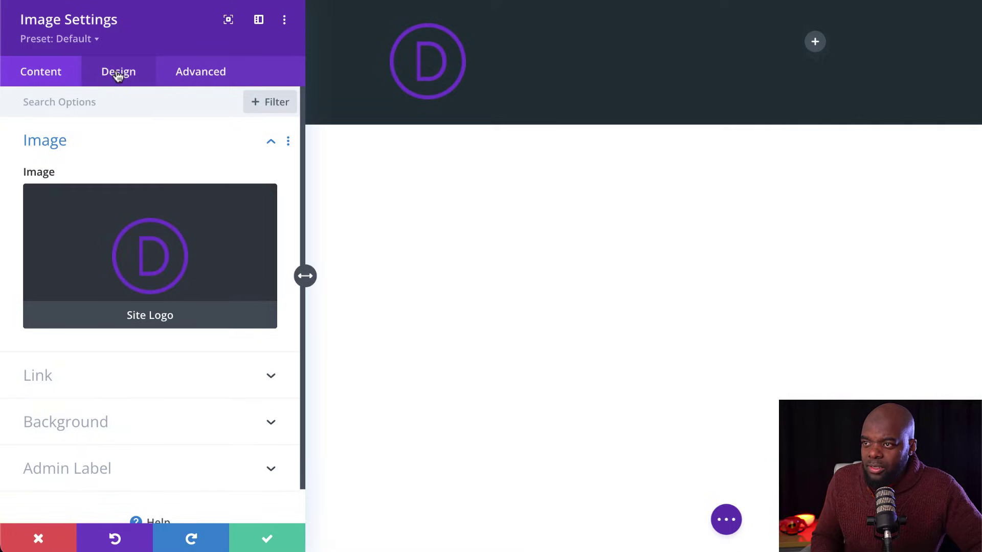
Set the logo image's width to 24% and save the image settings
click(140, 77)
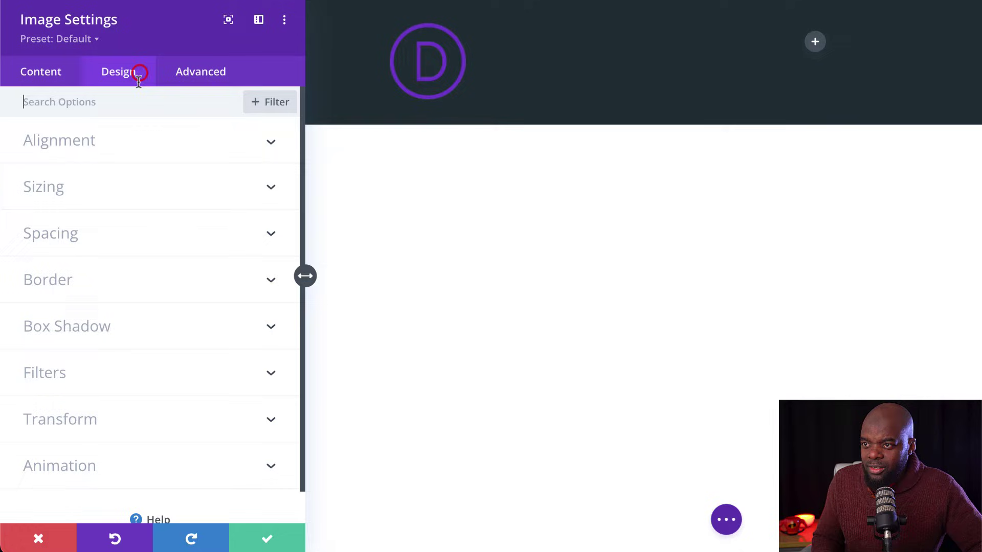
click(81, 184)
drag(175, 227, 68, 231)
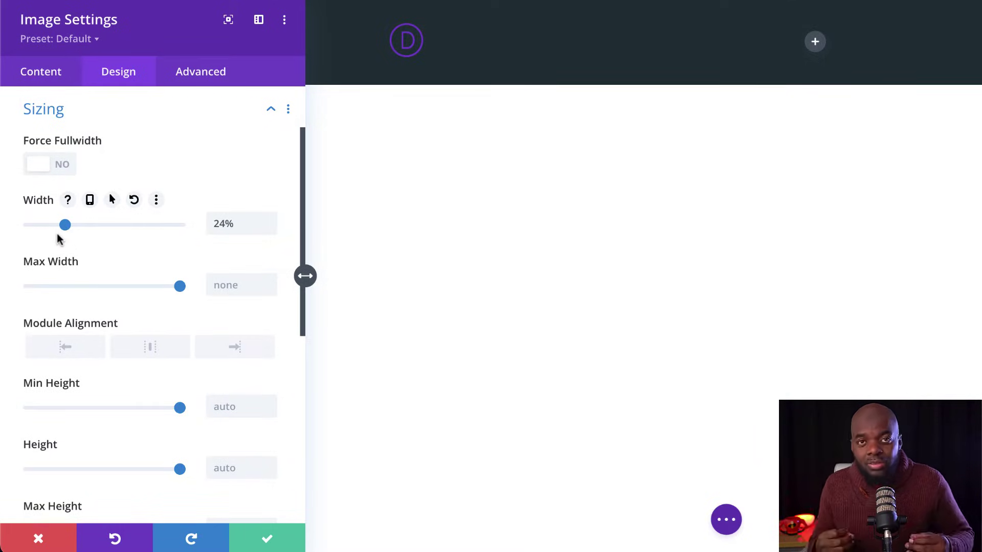
click(269, 544)
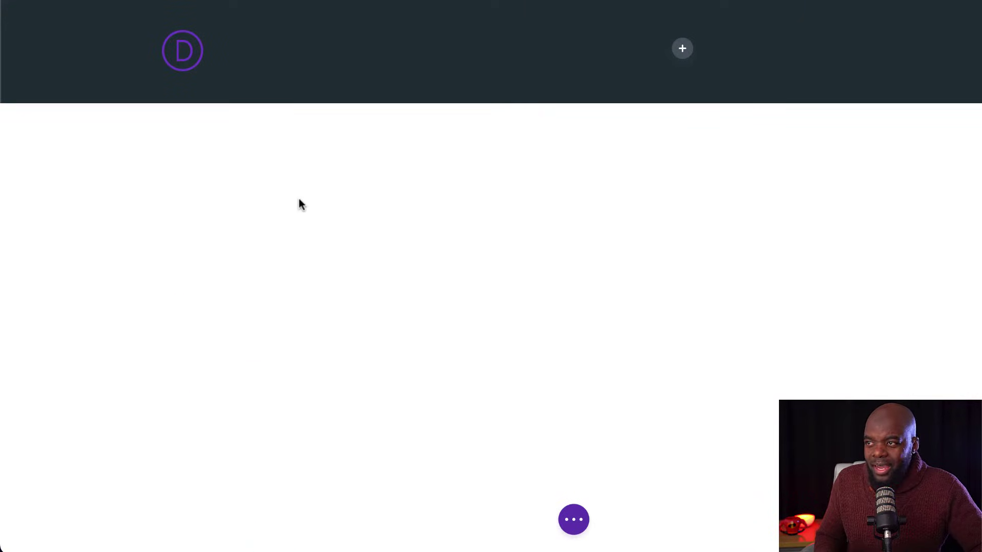
Add a Menu module to the wide column and assign it the menu "Mak menu"
click(683, 50)
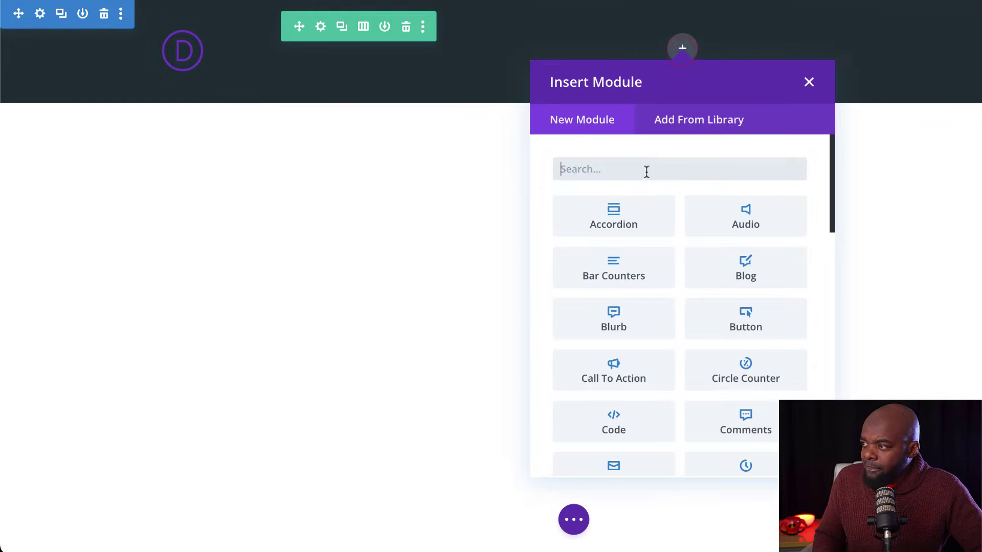
text(menu)
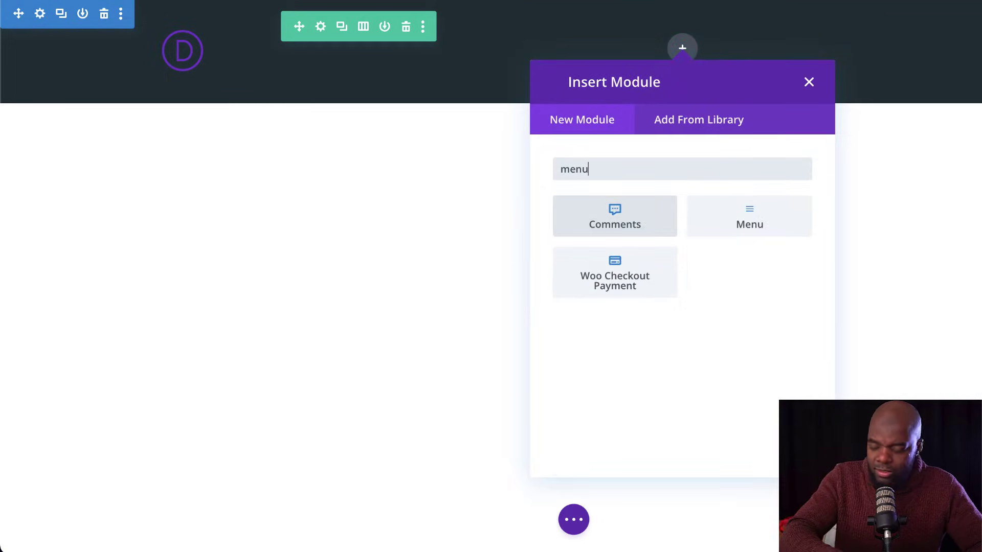
click(637, 215)
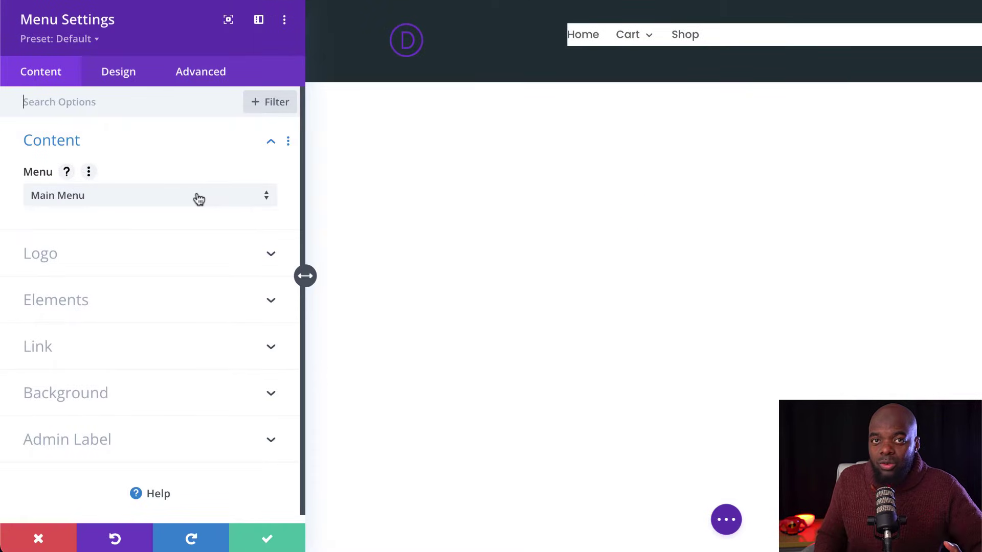
click(196, 199)
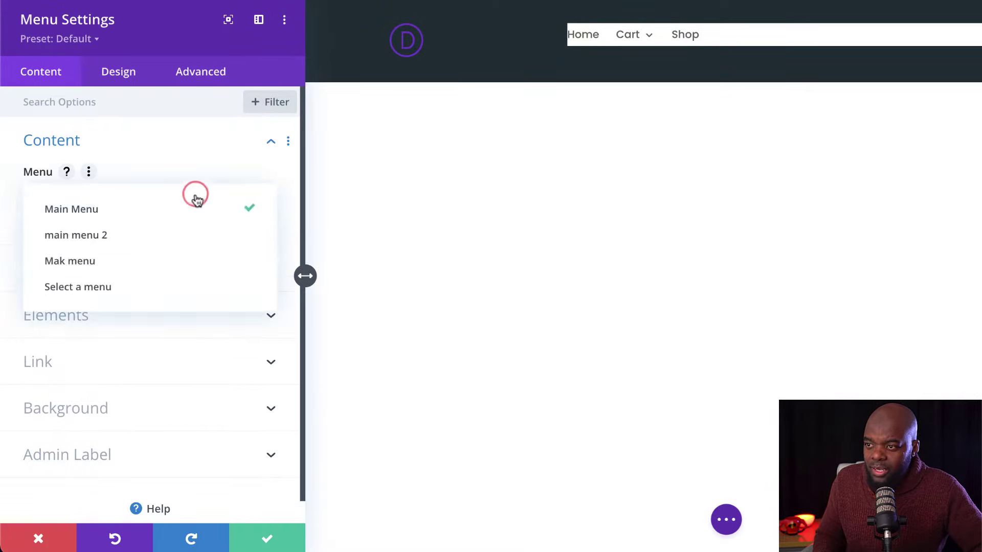
click(95, 263)
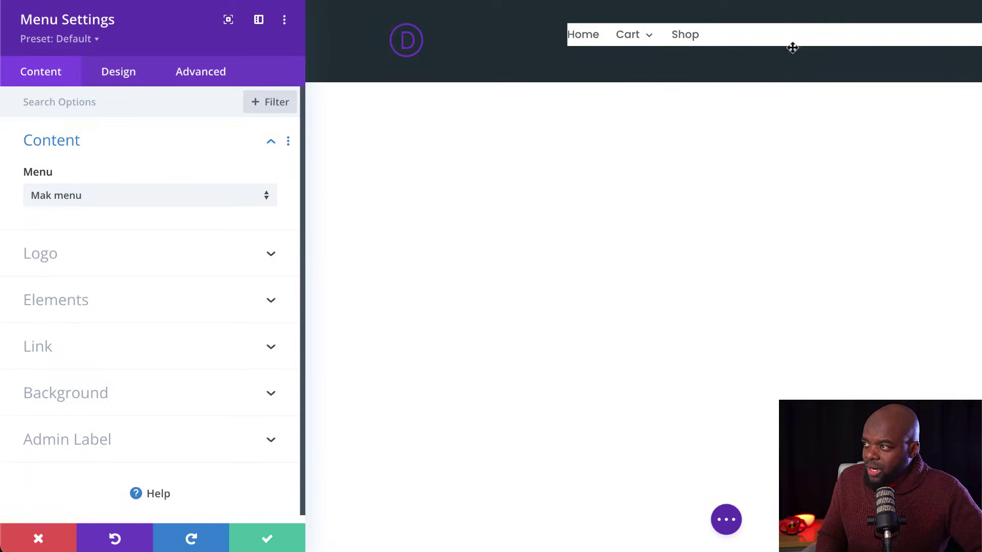
Make the Menu module's background transparent and check the Cart dropdown in the header
click(85, 411)
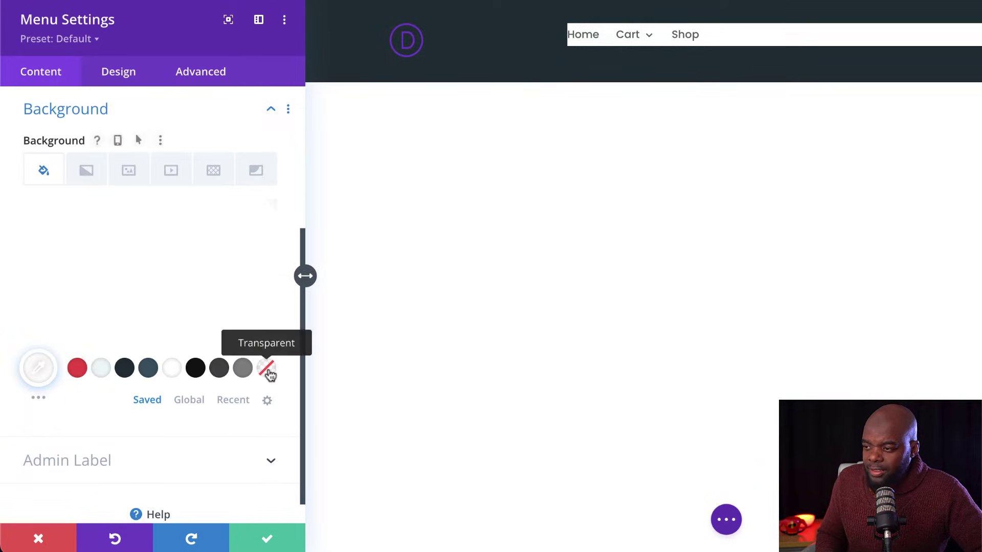
click(267, 369)
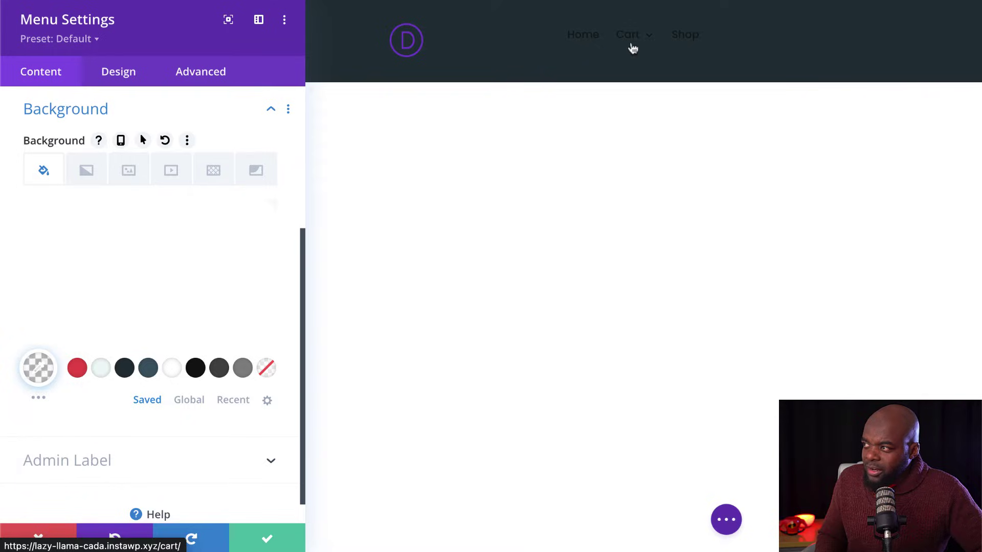
mouse_move(658, 43)
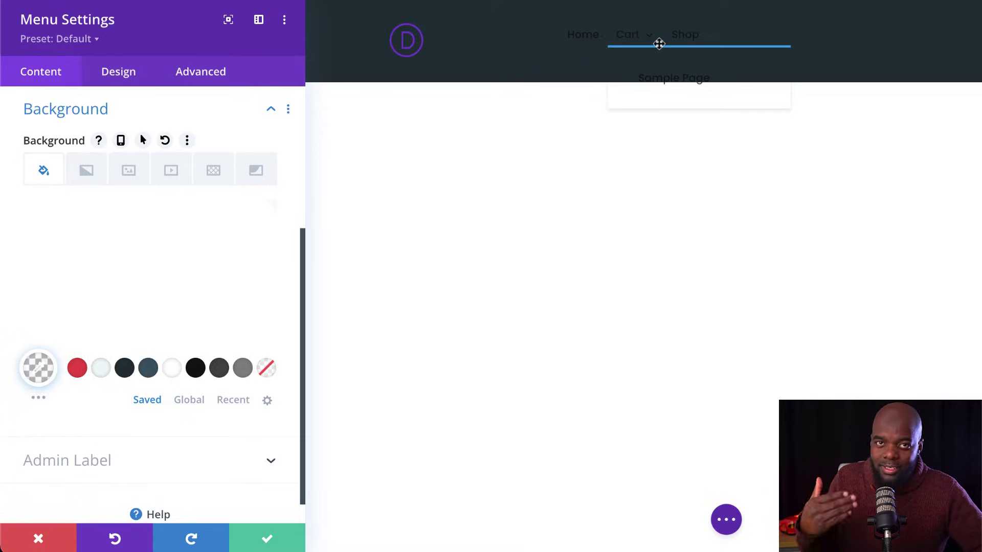
Style the menu text in uppercase with active link color #f03a47 and a letter spacing of 2px
click(111, 77)
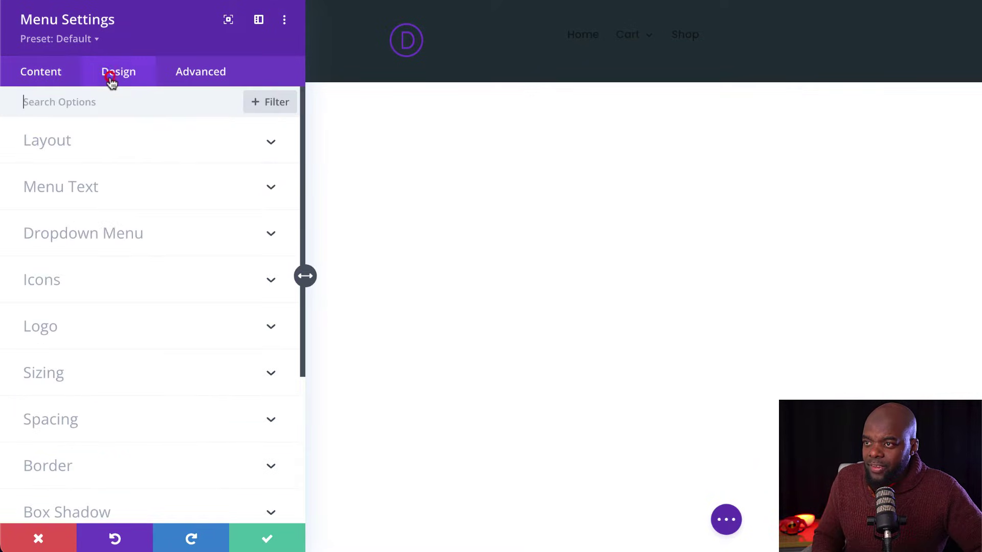
click(84, 190)
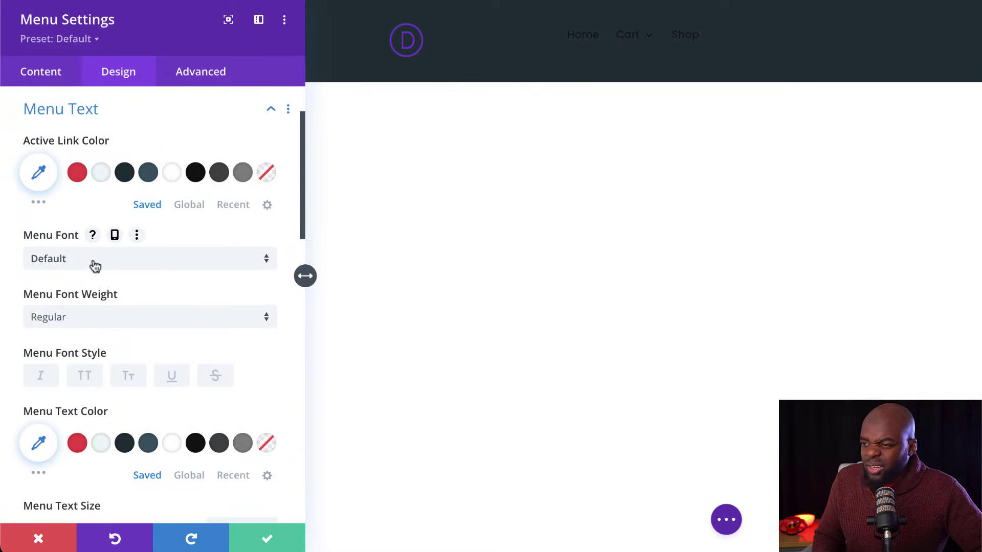
click(87, 378)
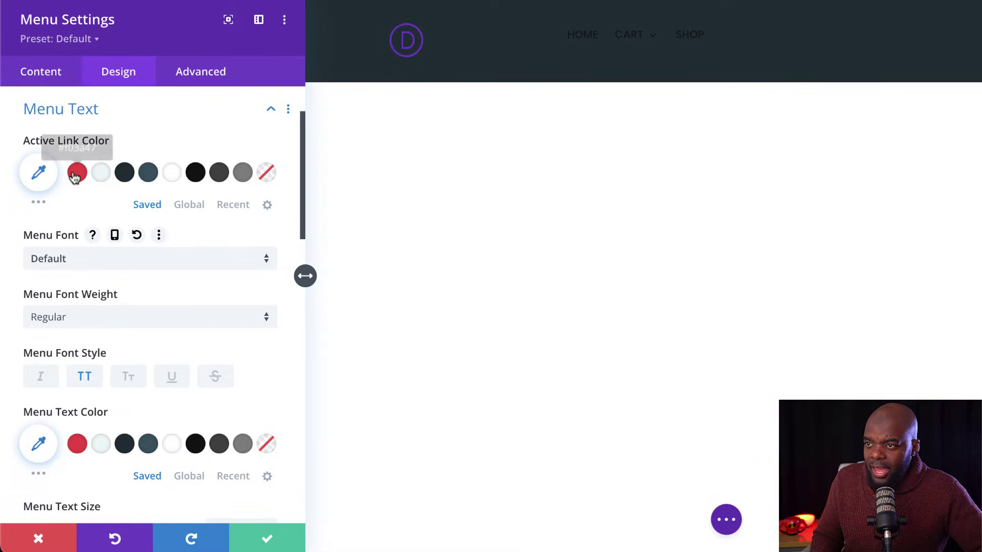
mouse_move(53, 180)
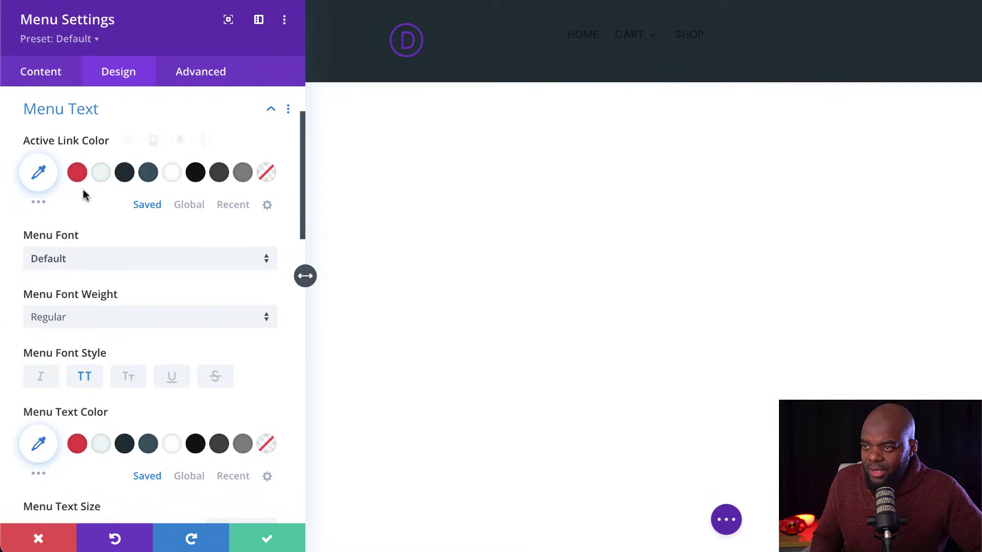
click(77, 174)
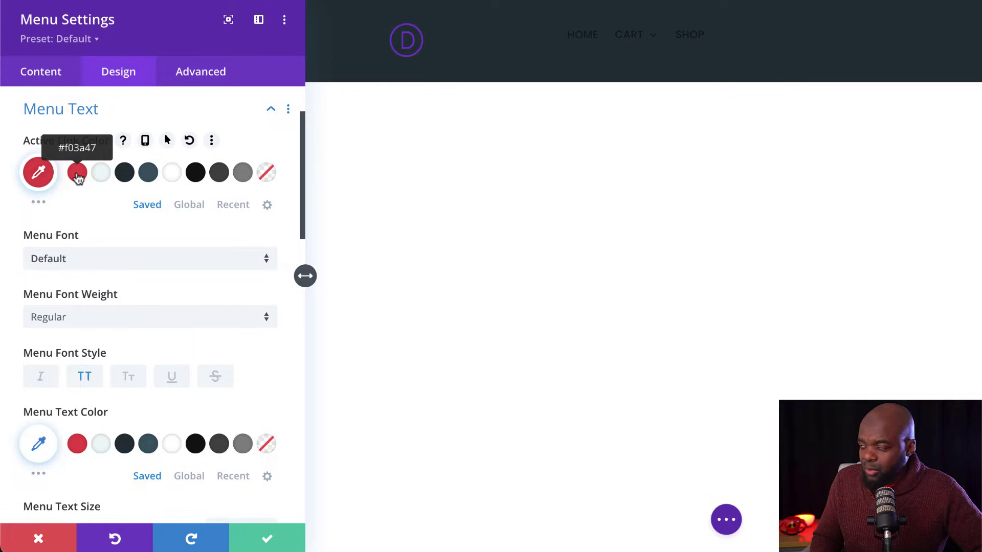
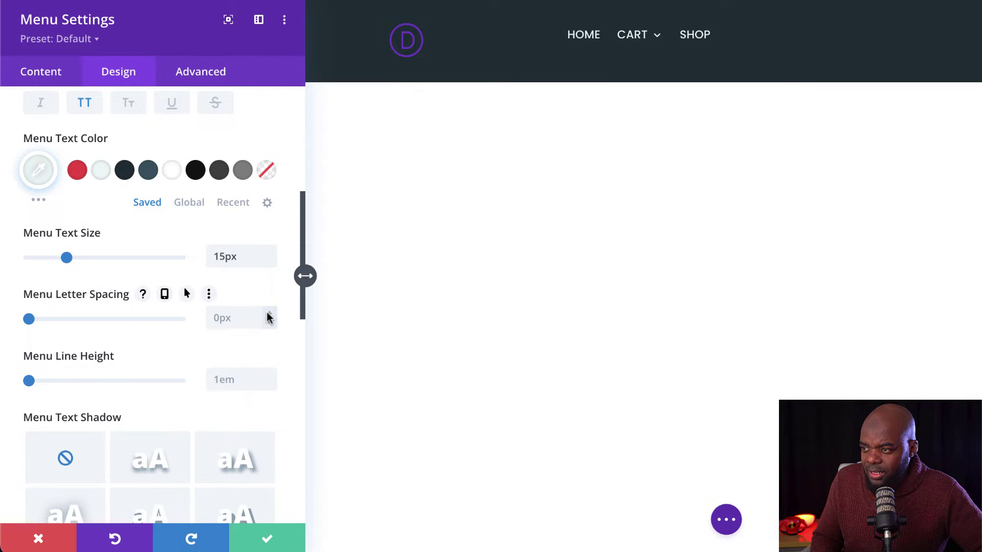
click(270, 314)
click(271, 314)
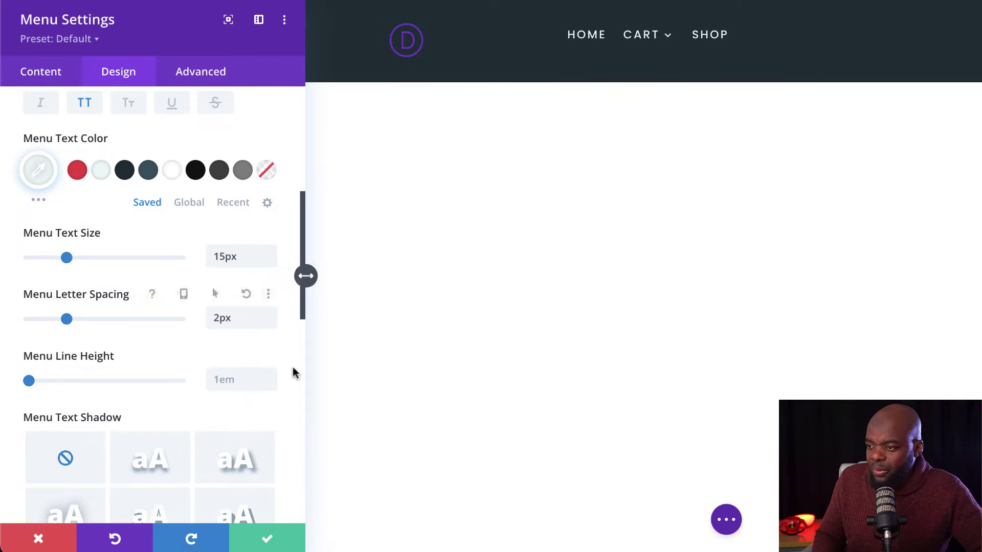
Set the Menu module's top and bottom padding to 0px and save the menu settings
scroll(213, 174, up, 5)
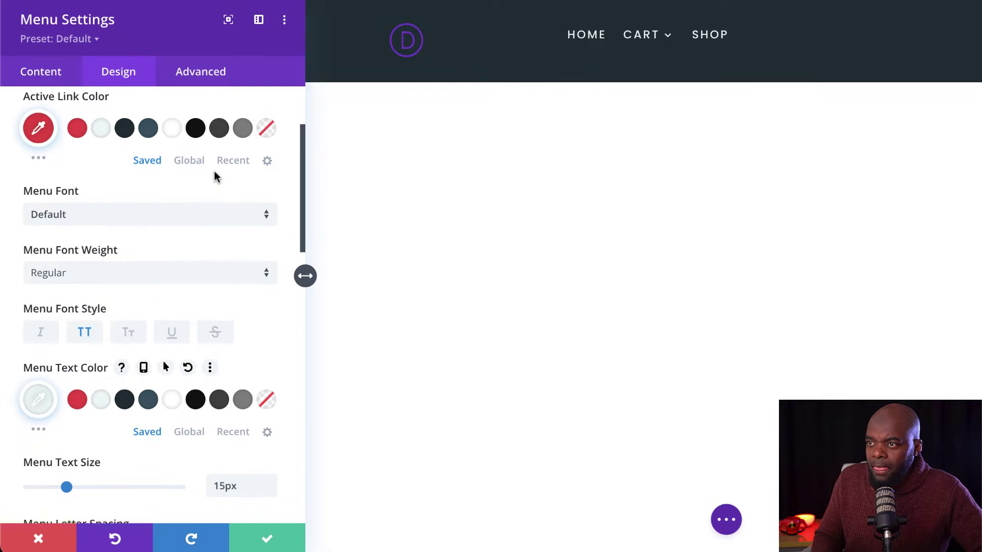
scroll(226, 223, up, 2)
scroll(226, 224, down, 10)
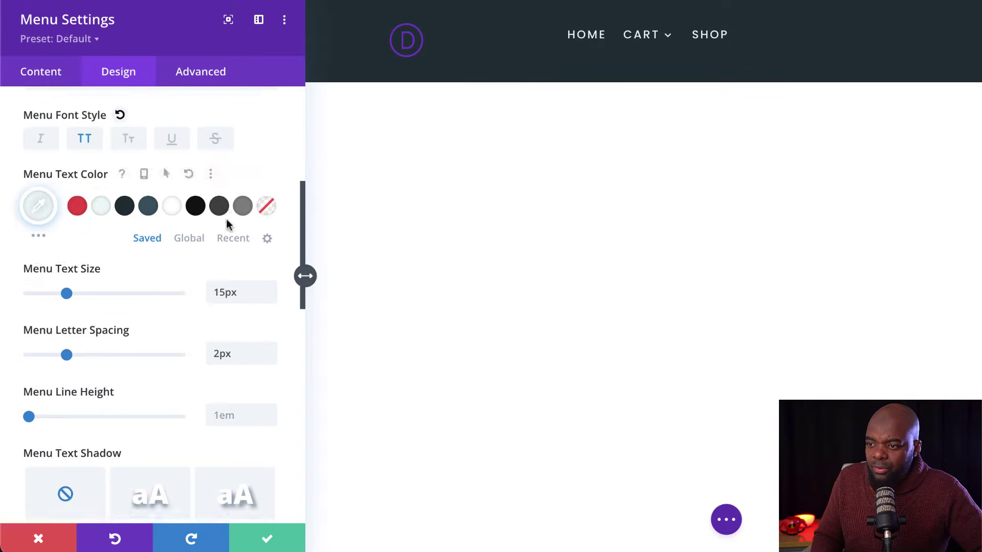
scroll(228, 226, down, 7)
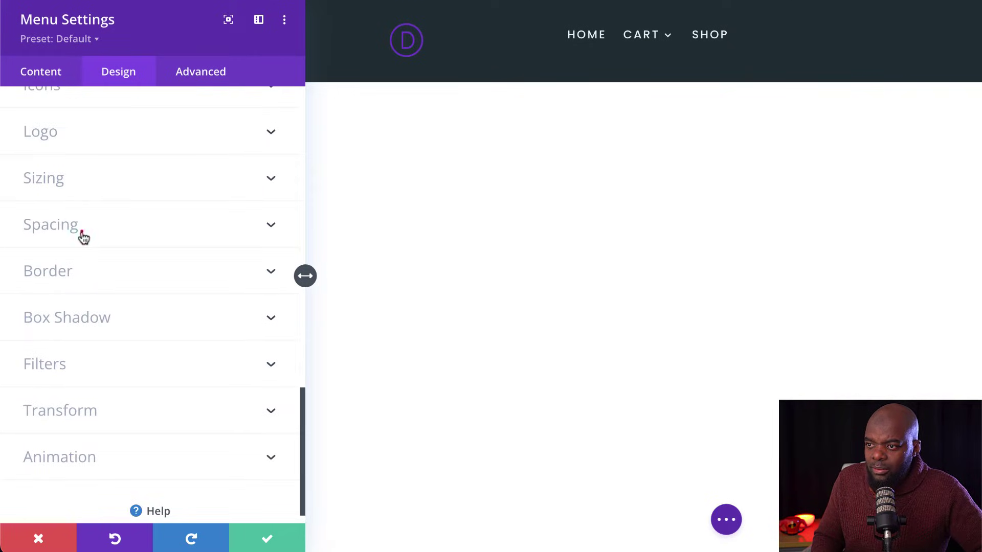
click(82, 236)
click(45, 239)
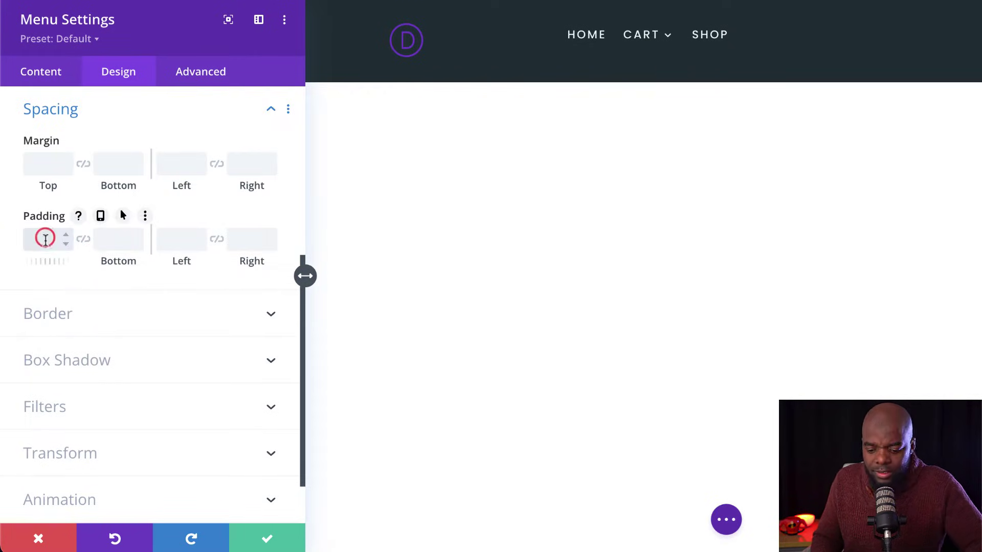
text(0px)
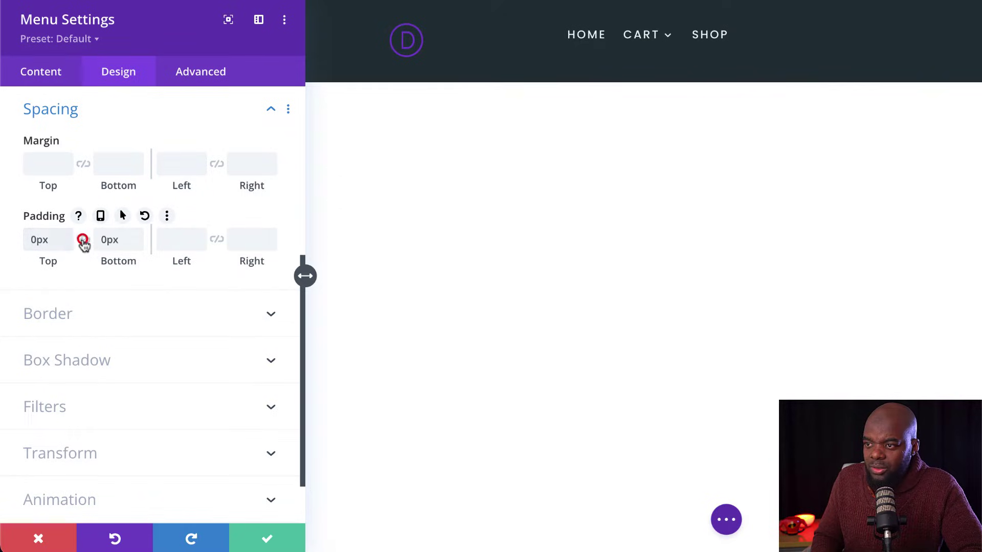
click(266, 539)
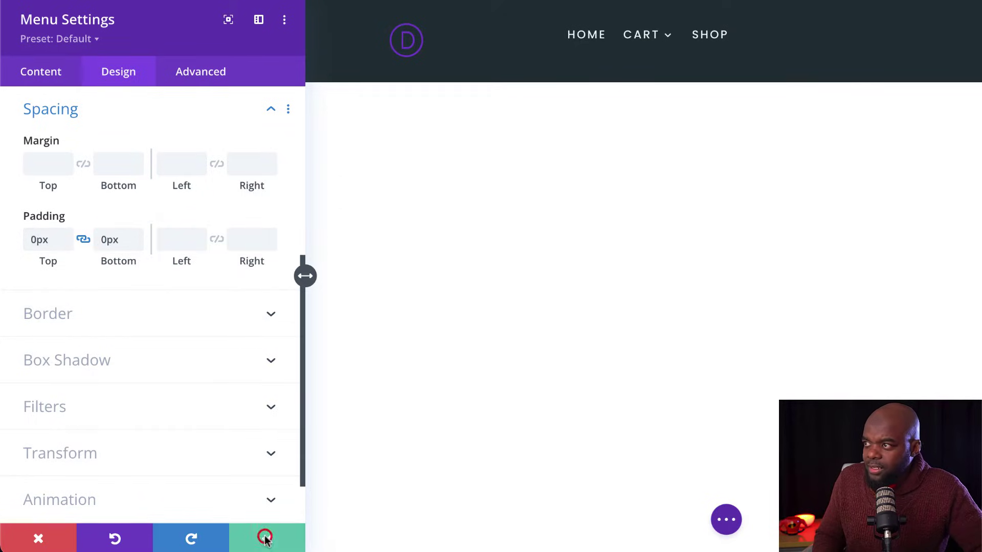
Set the header row's top and bottom padding to 0px and save the row settings
mouse_move(299, 31)
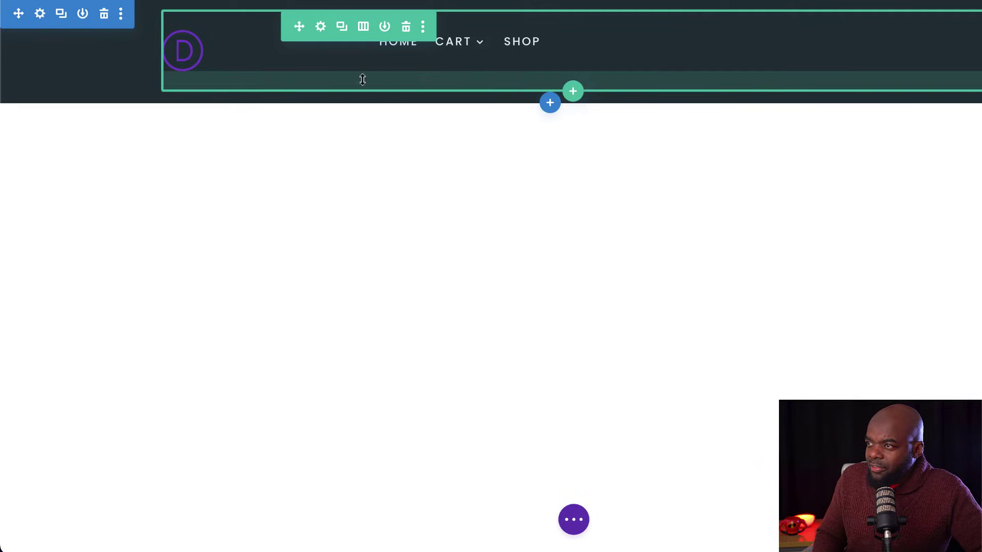
click(320, 27)
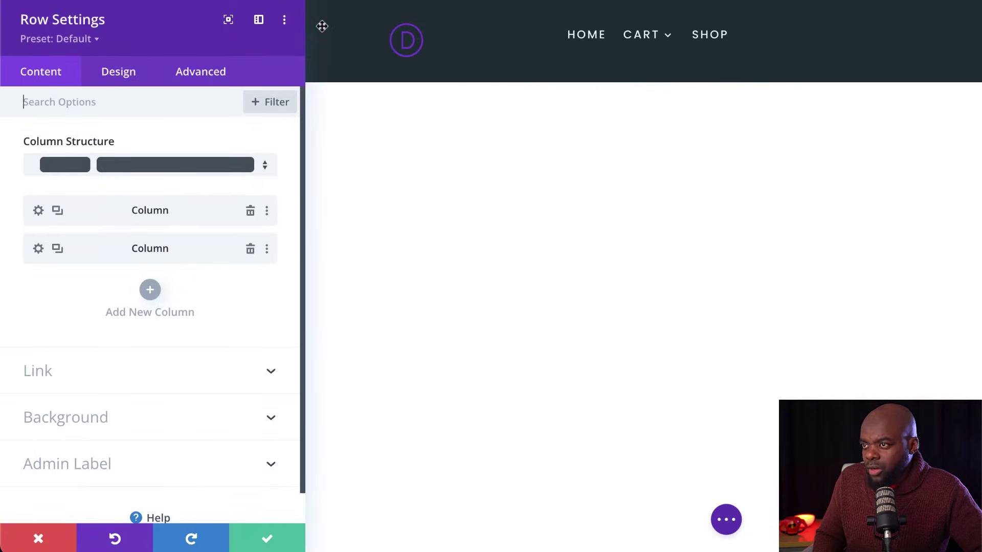
click(132, 78)
click(69, 186)
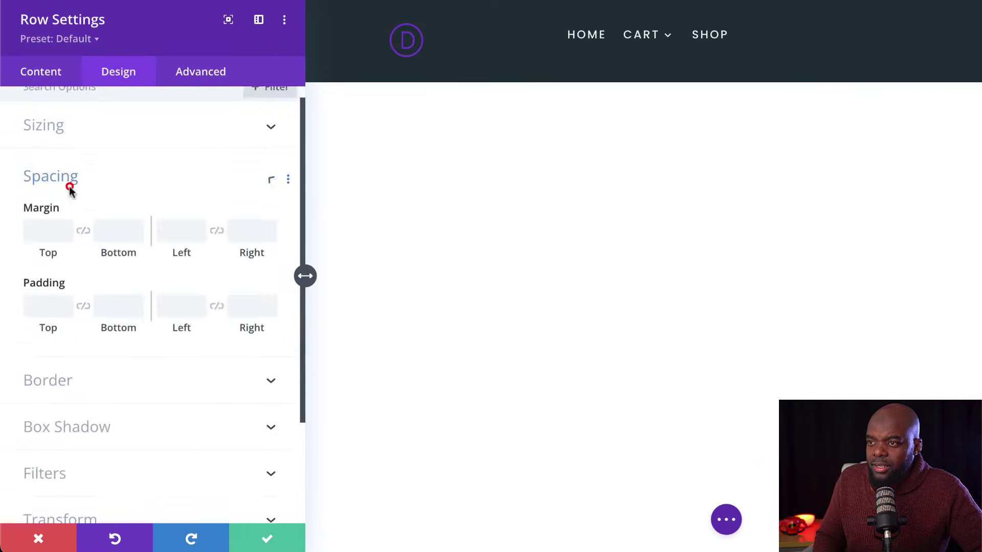
click(40, 242)
text(0)
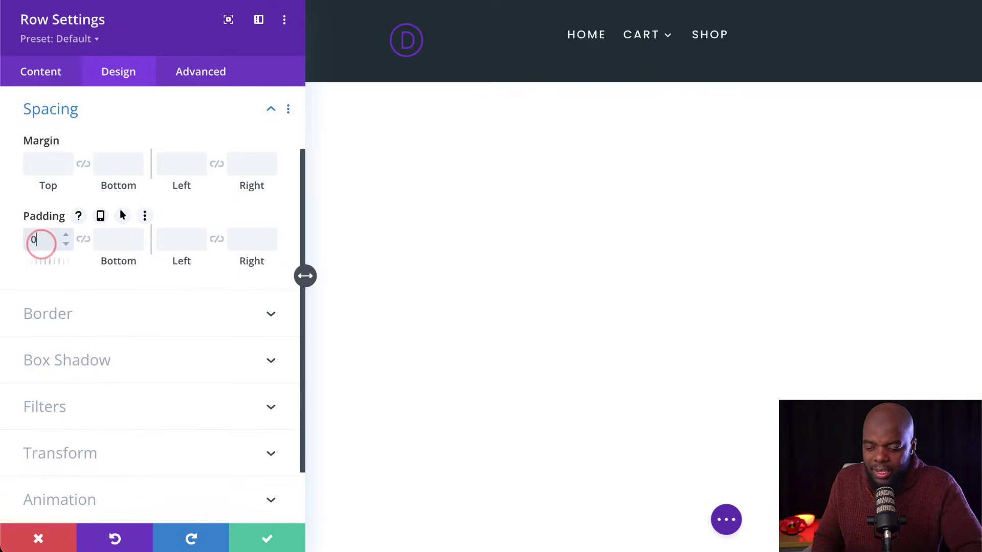
click(84, 242)
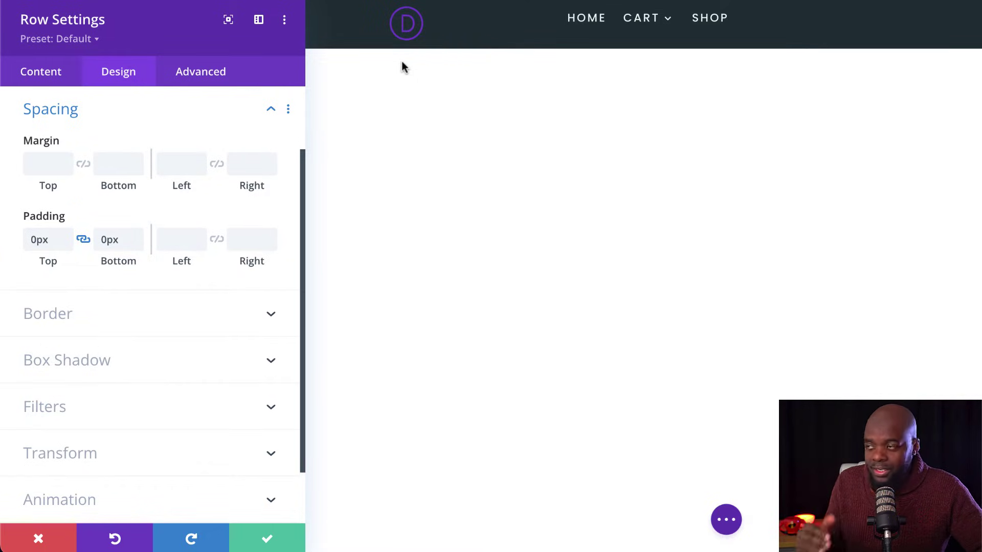
click(268, 540)
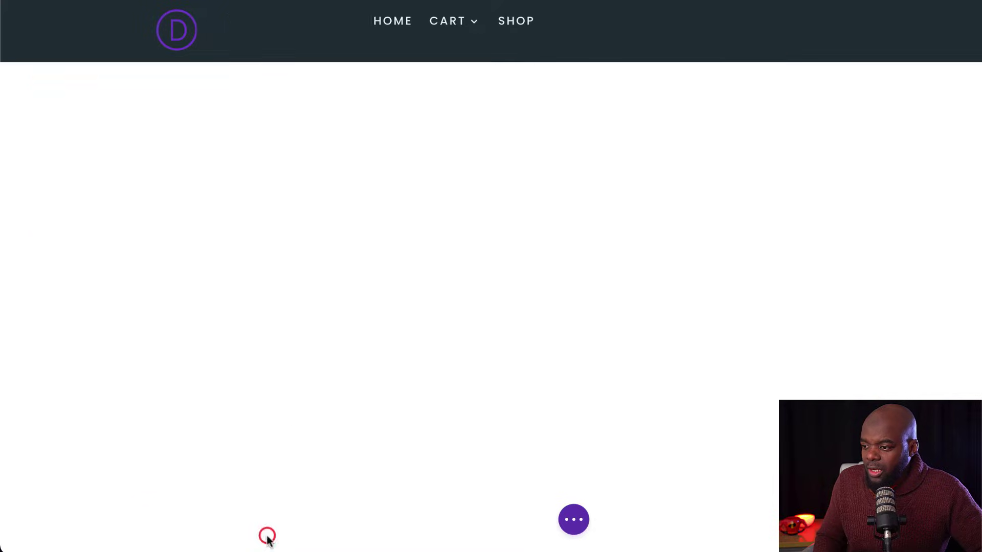
Reduce the logo image's width to 18% and save the image settings
mouse_move(322, 31)
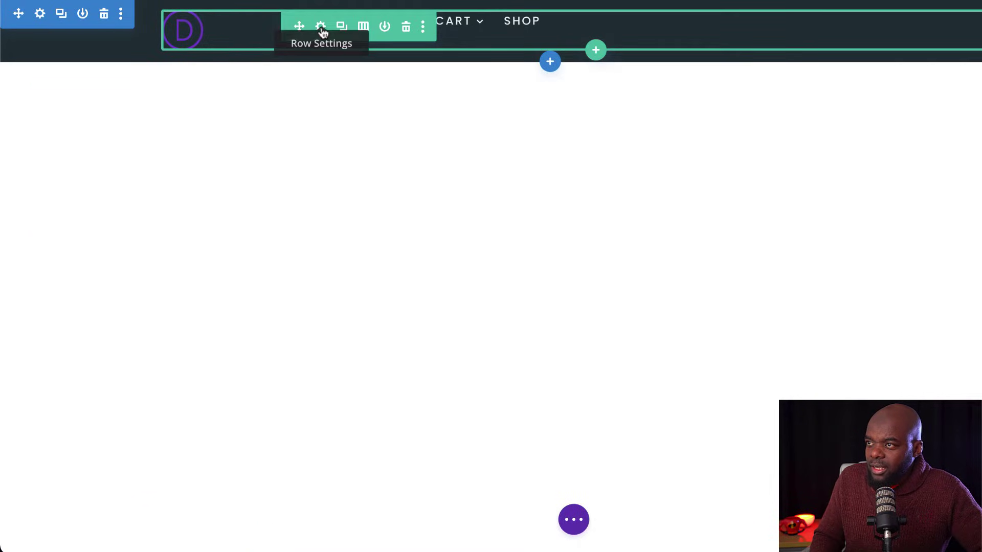
click(151, 17)
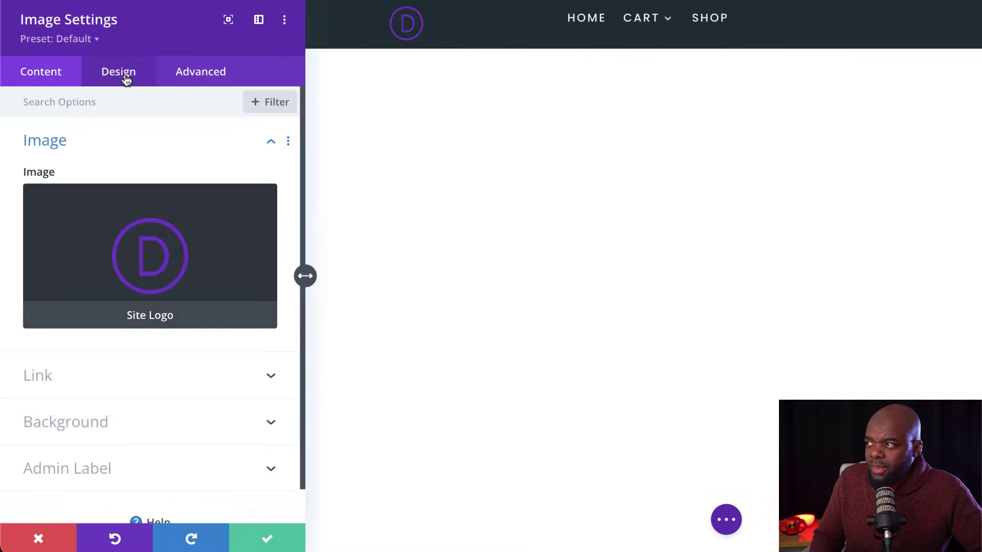
click(126, 79)
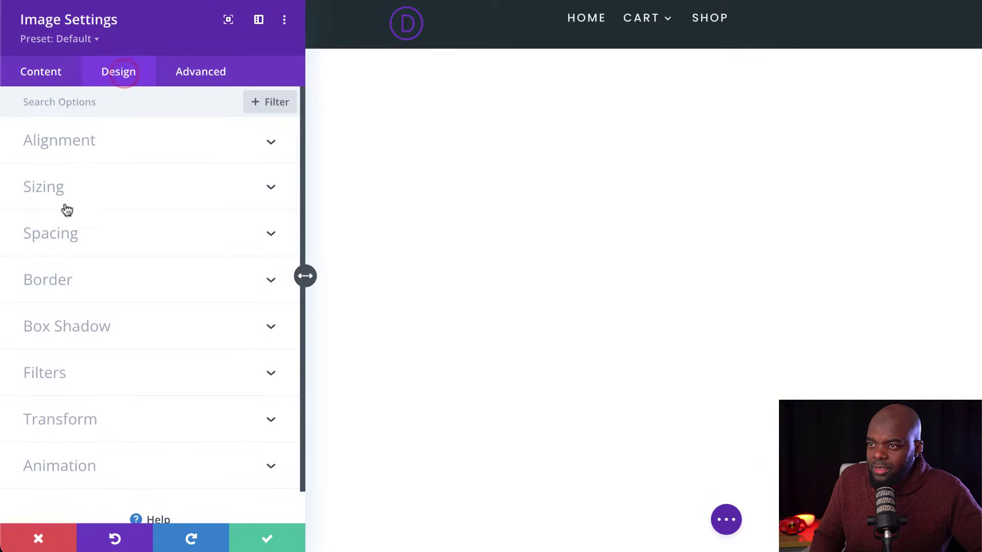
click(56, 192)
drag(67, 227, 57, 230)
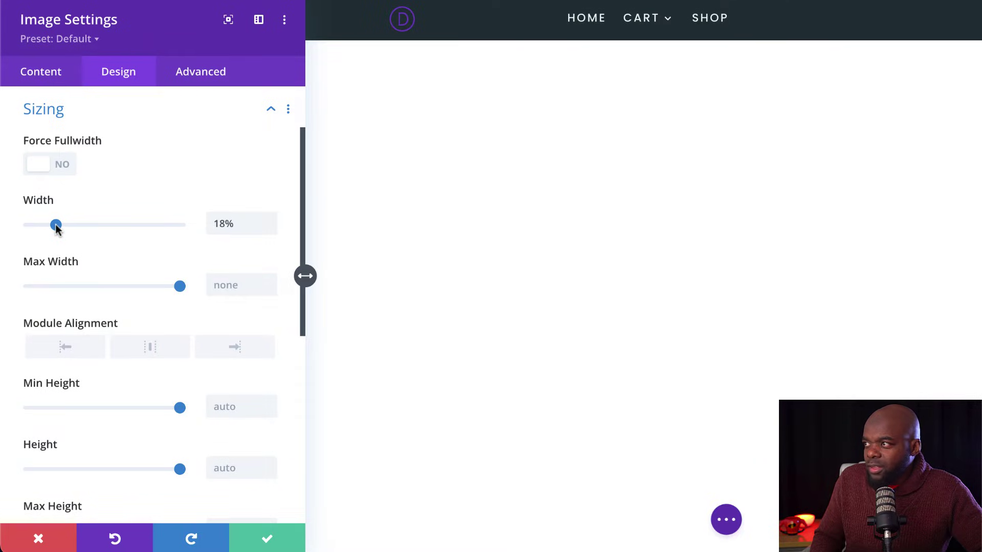
click(266, 540)
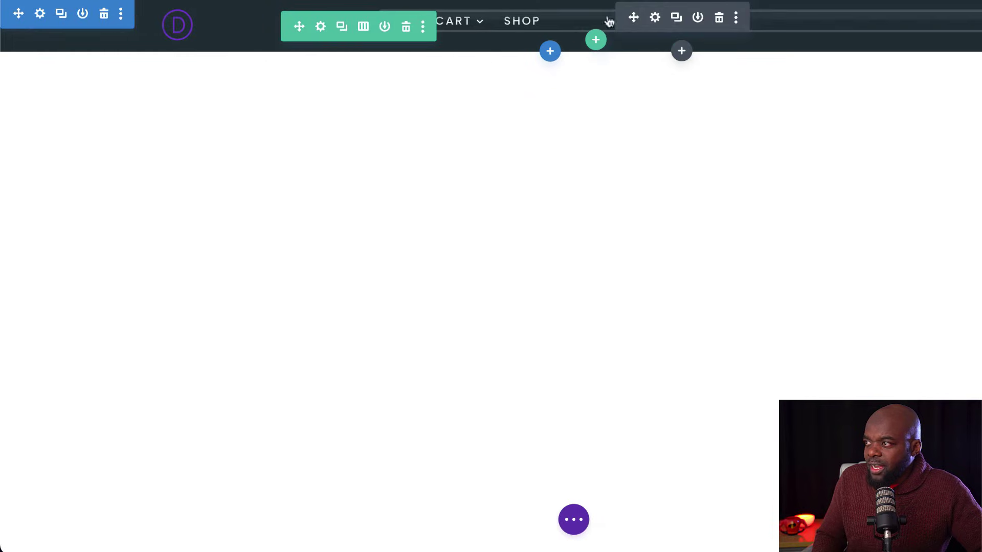
Set the Menu module's text alignment to right and save the menu settings
click(655, 18)
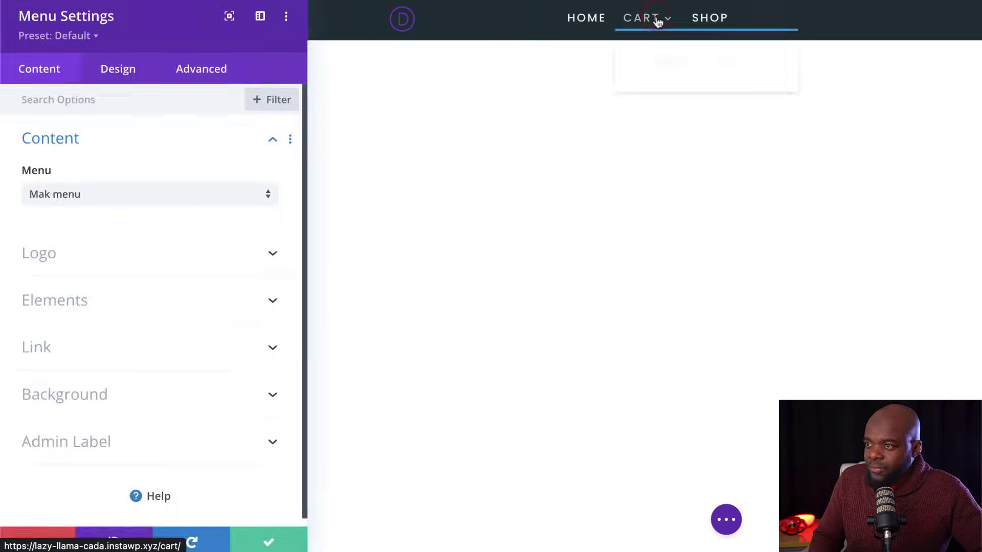
click(117, 74)
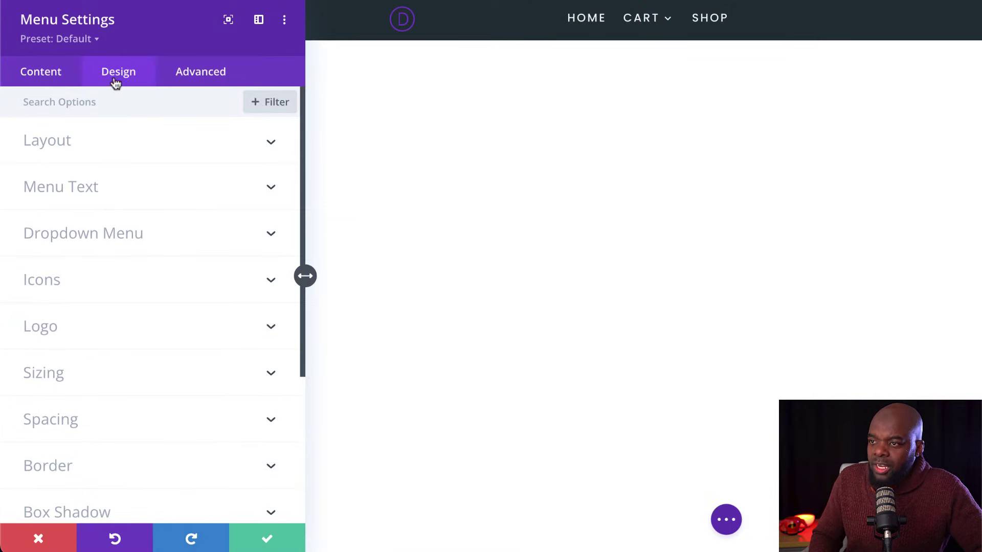
click(83, 192)
scroll(136, 355, down, 7)
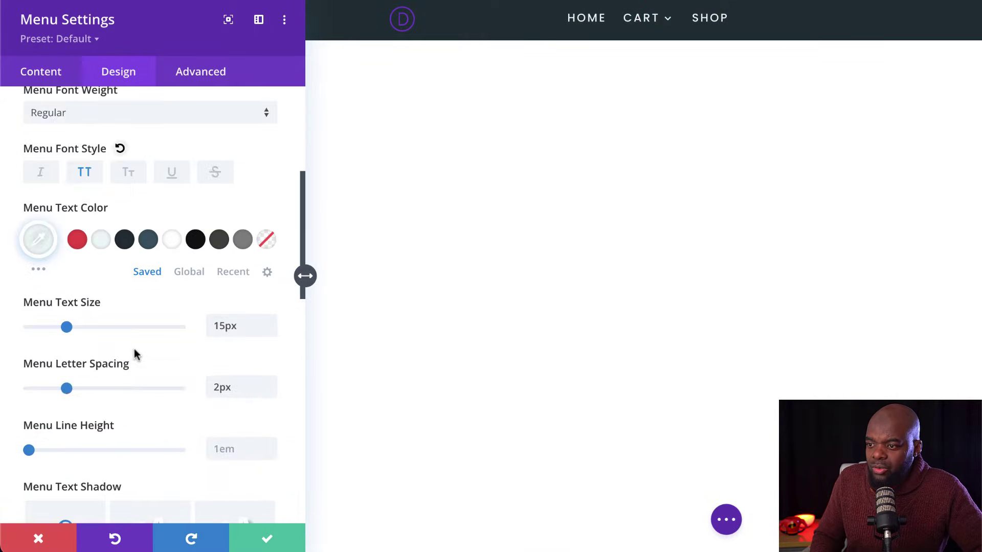
scroll(136, 355, down, 3)
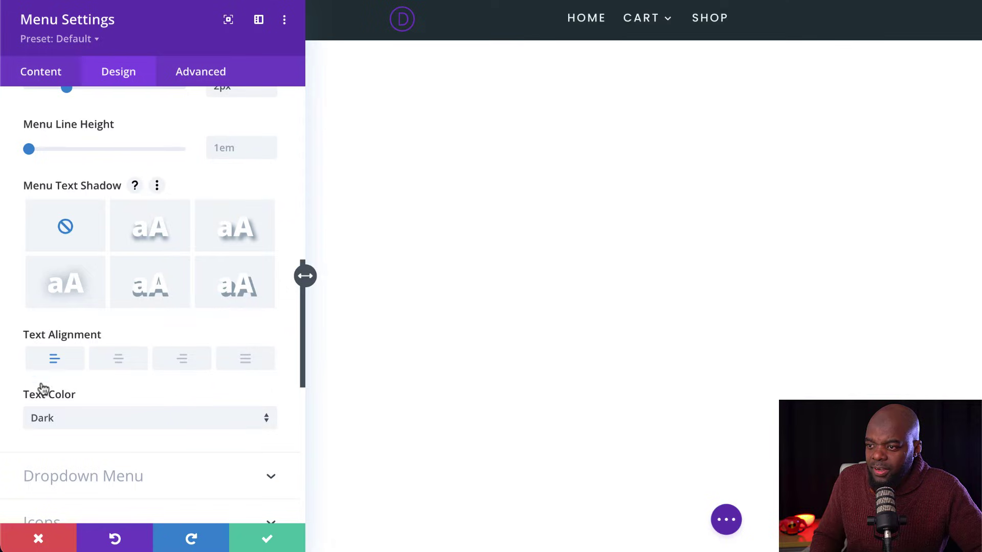
click(184, 359)
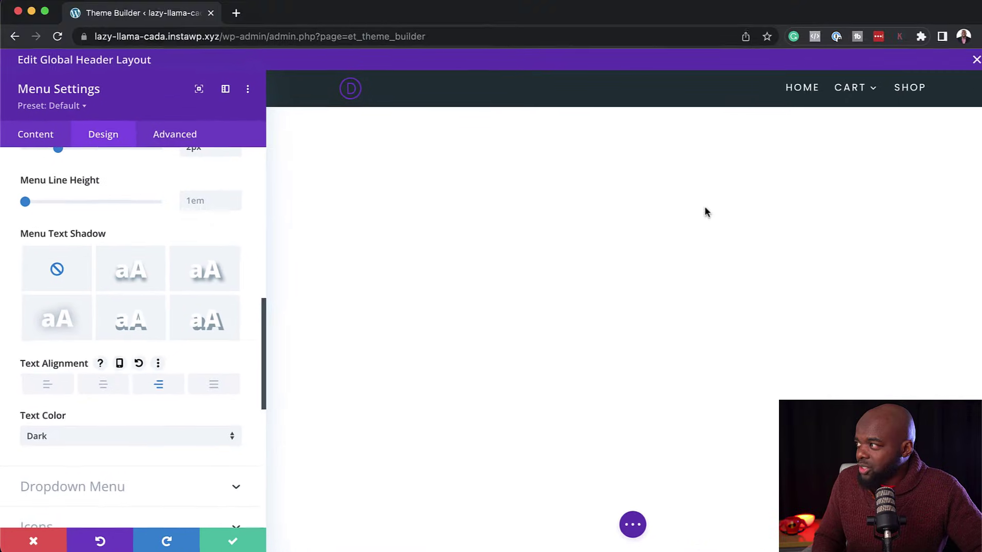
click(231, 539)
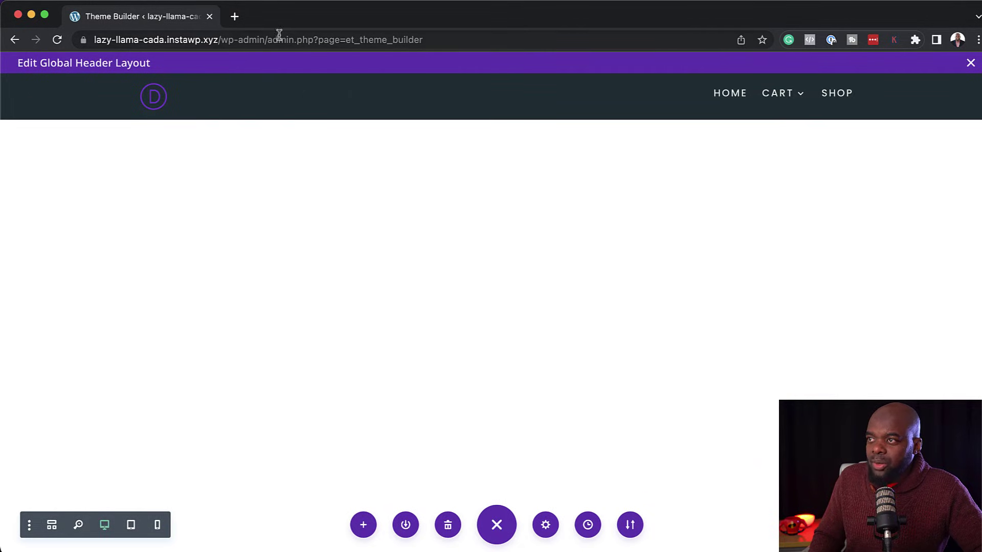
Open the site's home page in a new browser tab and check the header while scrolling, including the Cart submenu
drag(218, 40, 75, 40)
drag(233, 4, 236, 11)
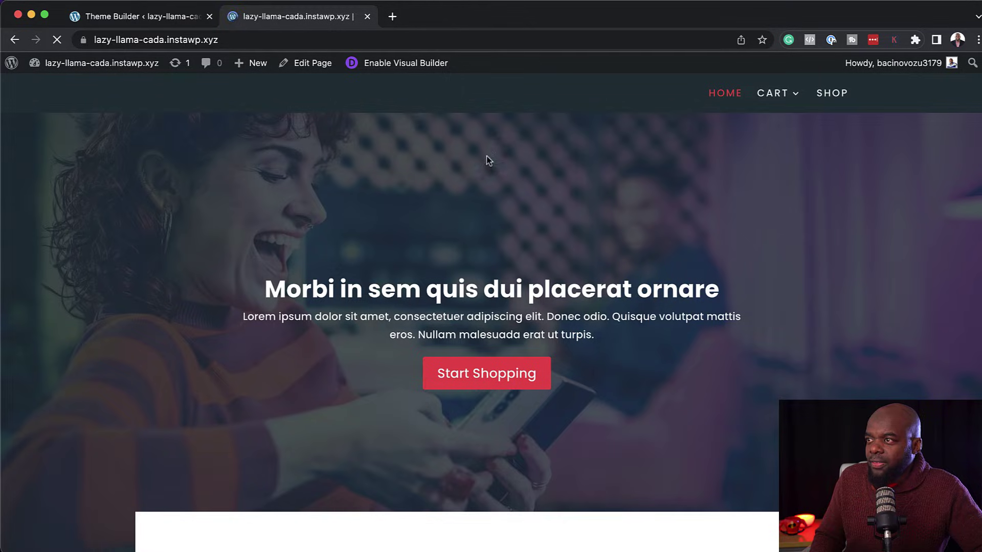
scroll(576, 285, down, 12)
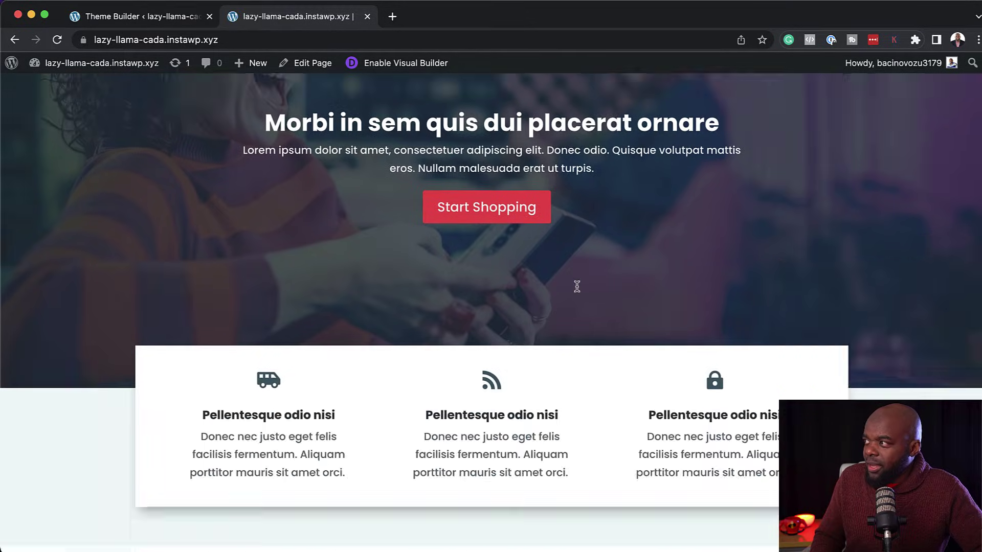
scroll(576, 285, up, 12)
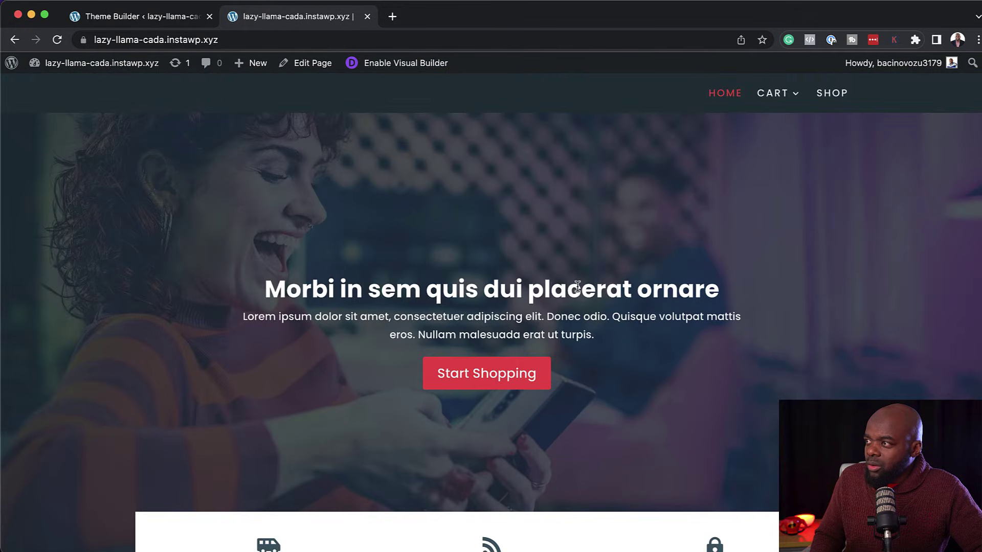
scroll(578, 286, down, 5)
scroll(578, 290, up, 6)
mouse_move(781, 98)
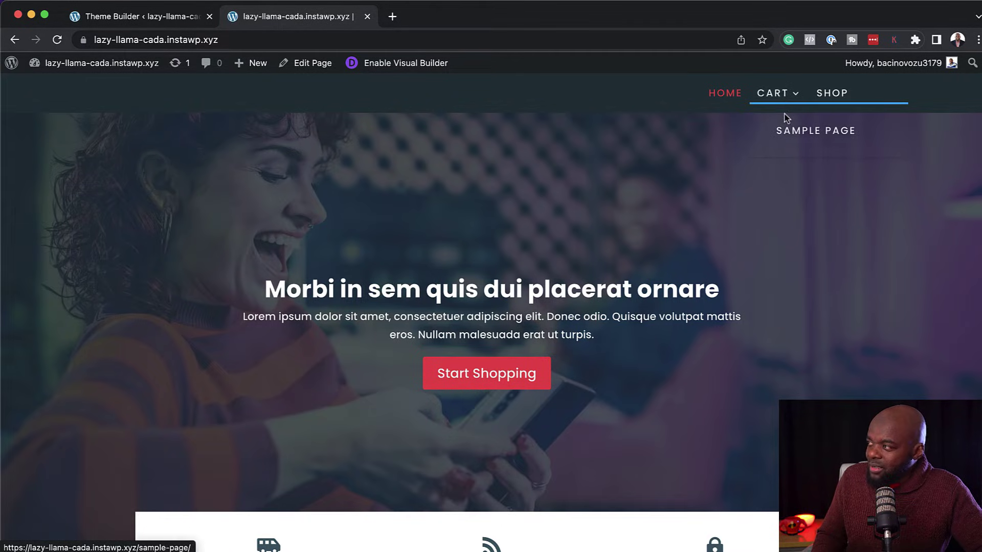
Reopen the global header in the Theme Builder, set its section's sticky position to Stick to Top, and save the section settings
click(163, 21)
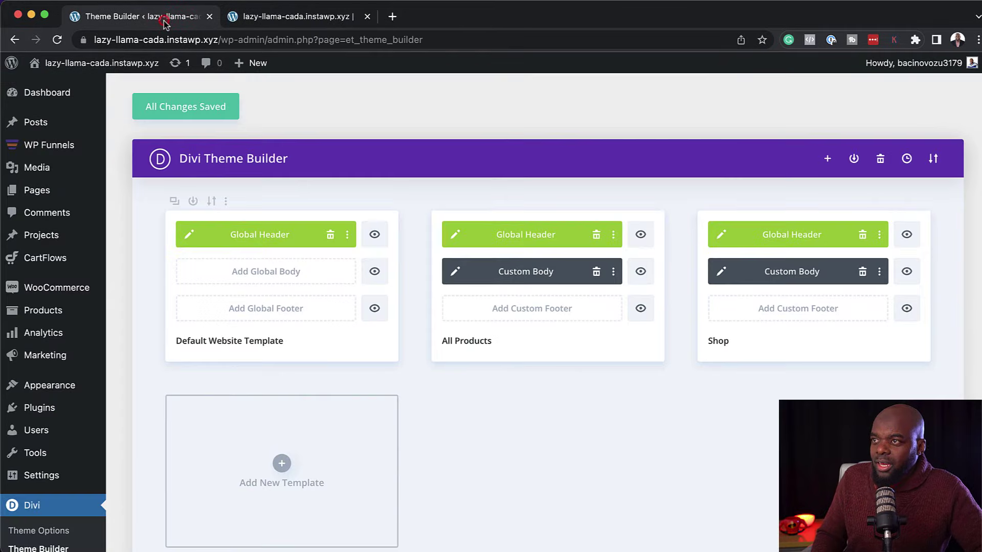
click(191, 238)
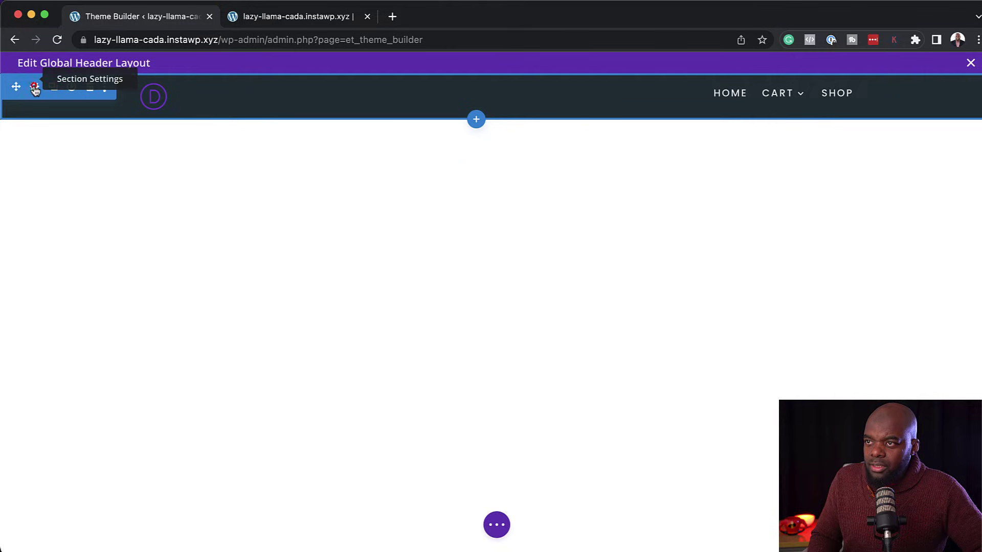
click(35, 88)
click(169, 142)
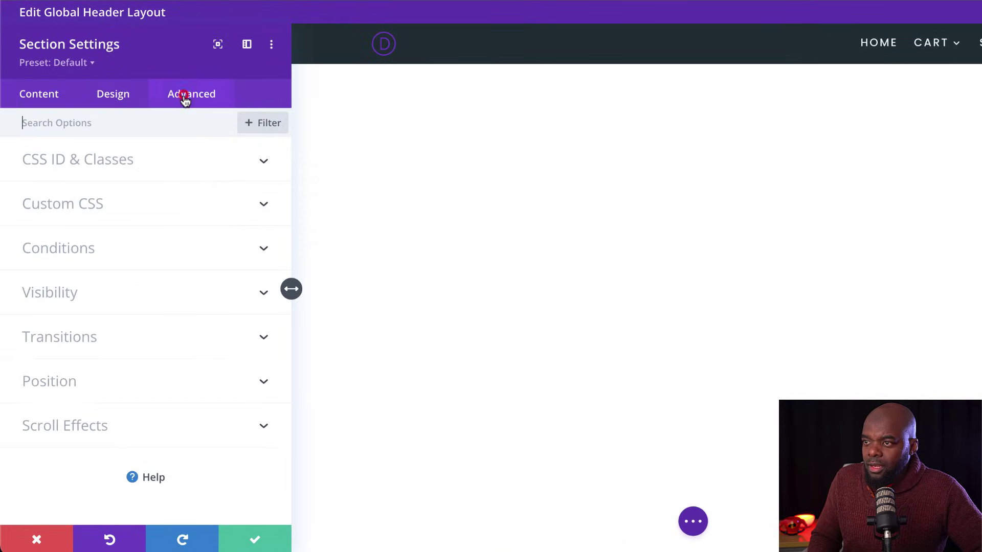
click(105, 433)
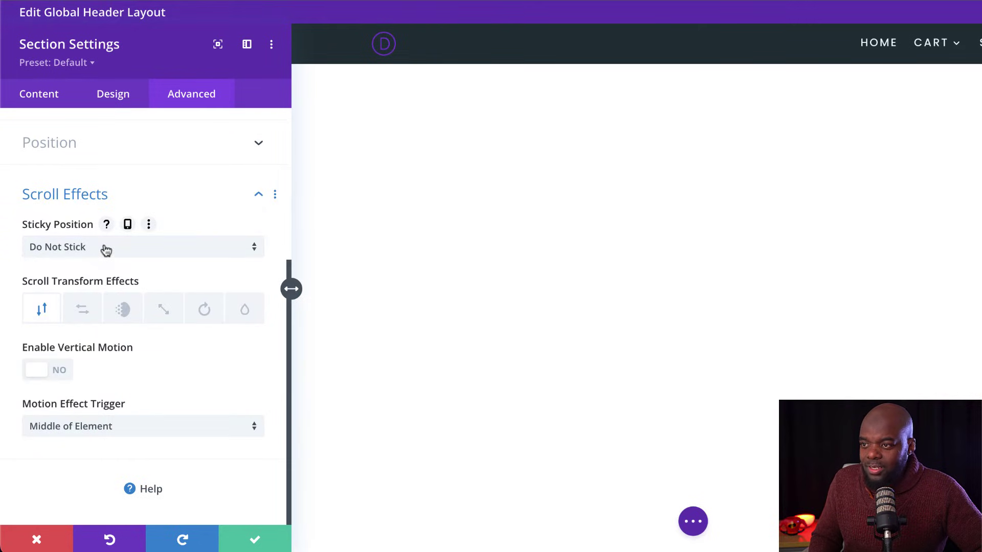
click(106, 249)
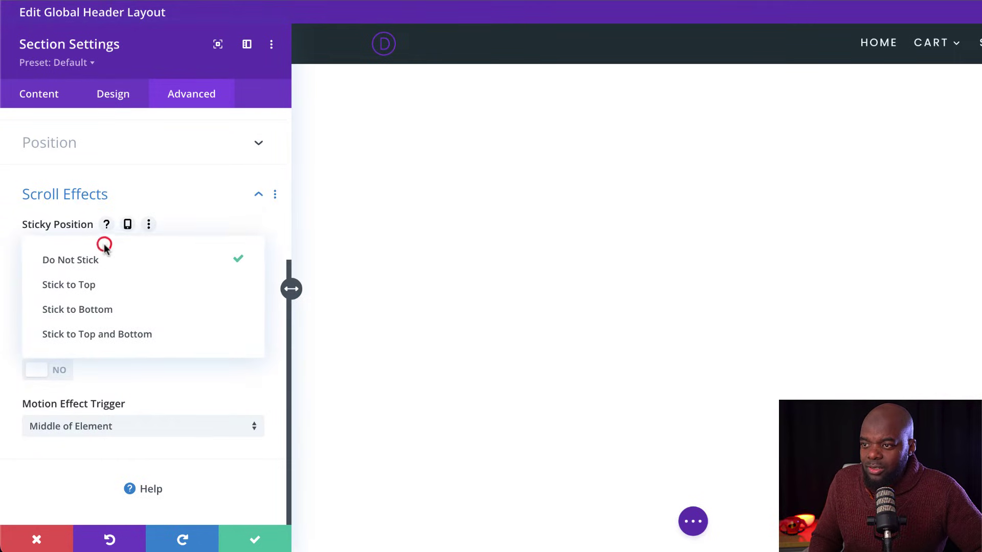
click(120, 290)
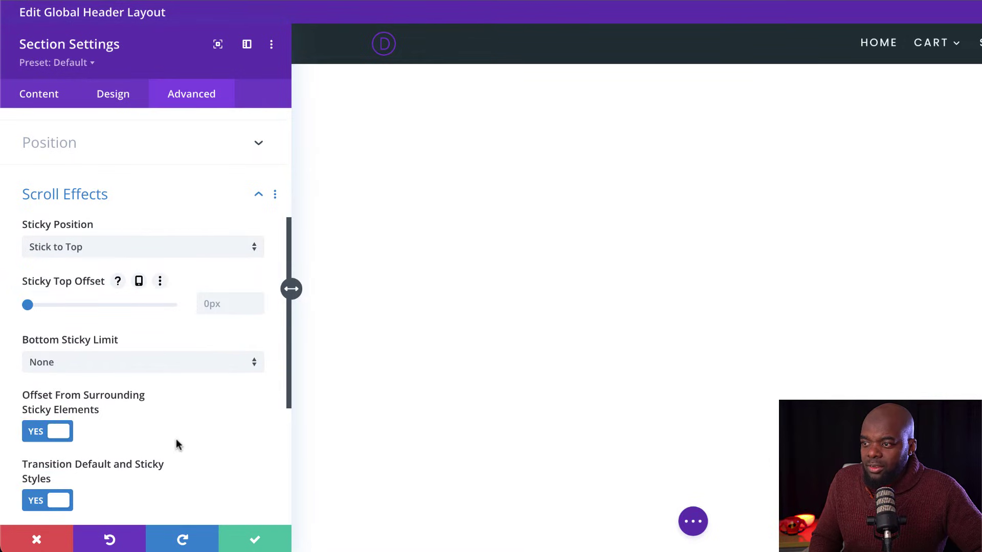
click(256, 541)
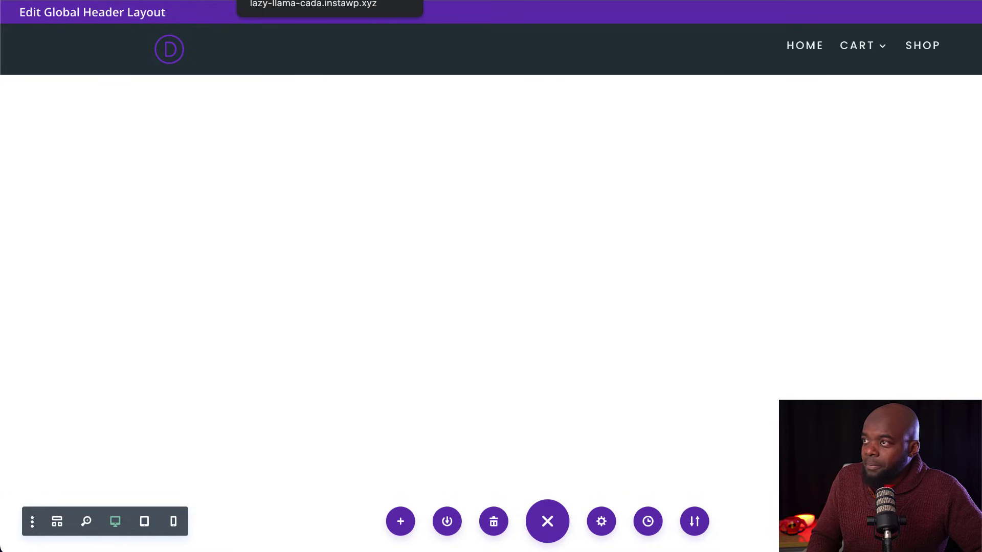
Reload the live home page and check how the header behaves while scrolling
click(331, 22)
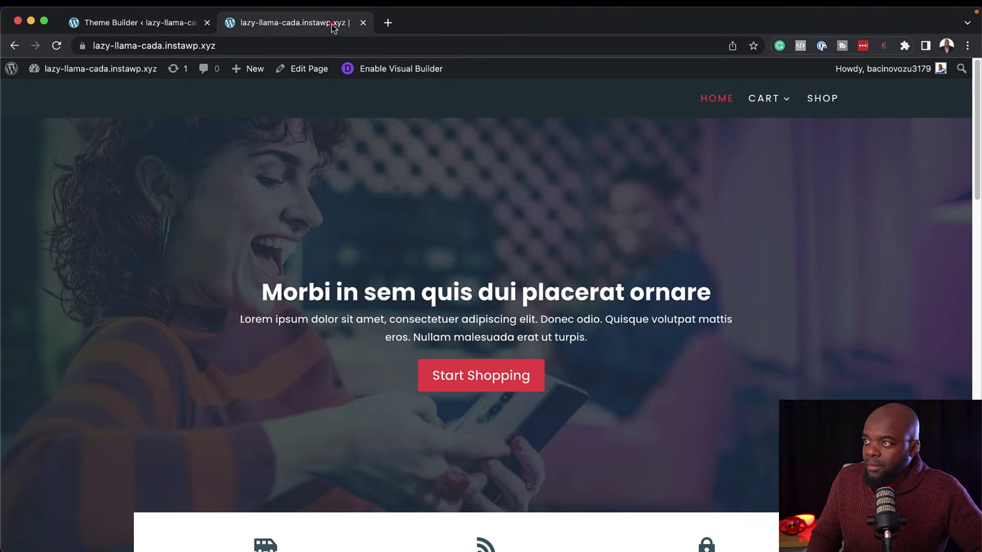
click(56, 46)
scroll(367, 229, down, 6)
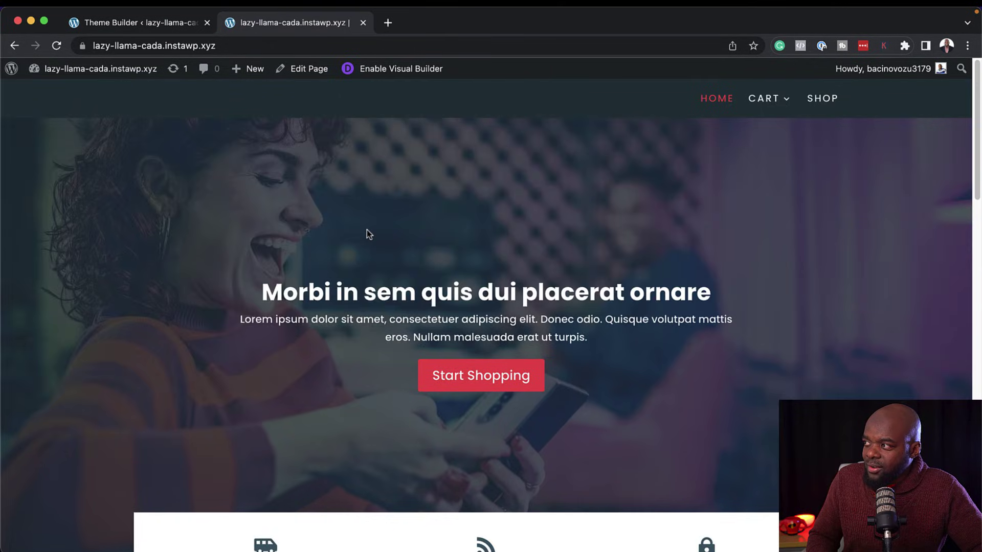
scroll(367, 229, down, 7)
scroll(367, 229, up, 3)
scroll(368, 234, up, 4)
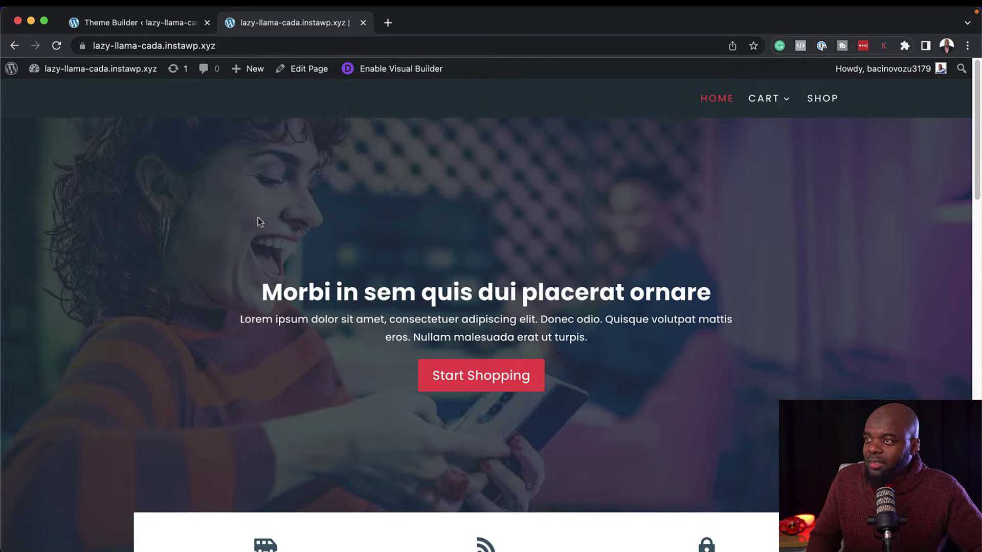
In the header's Menu module, set the dropdown menu background and line colors to the saved dark slate color
click(183, 23)
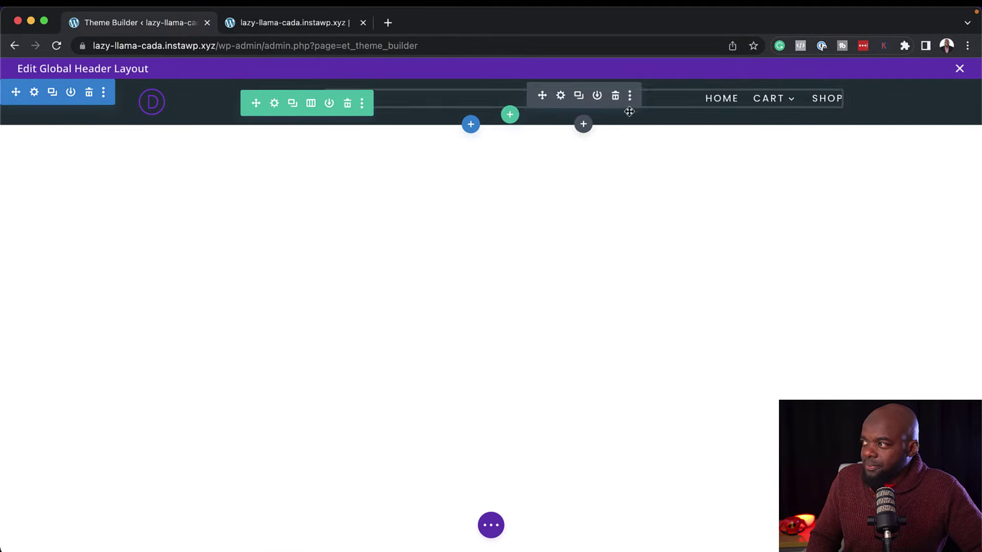
drag(562, 96, 562, 97)
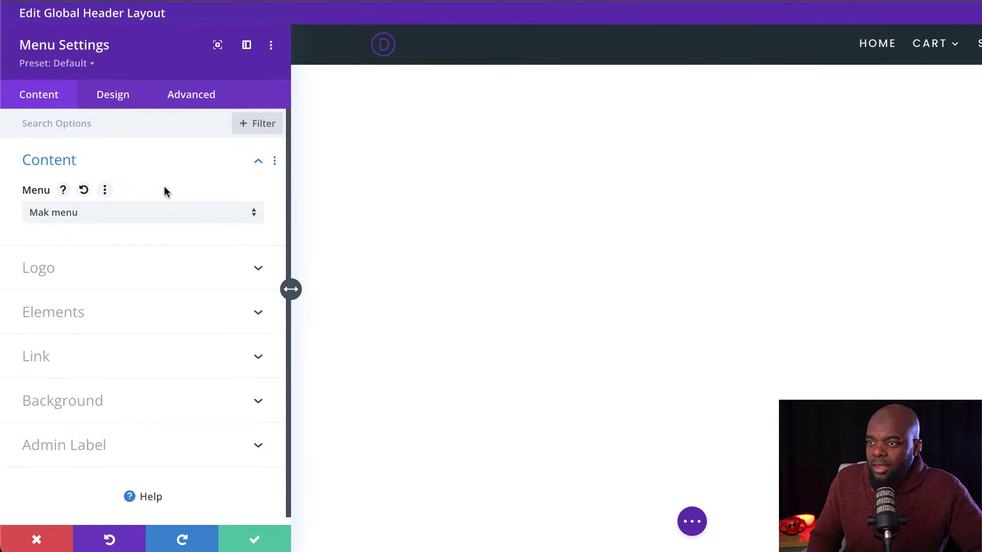
click(113, 95)
click(101, 206)
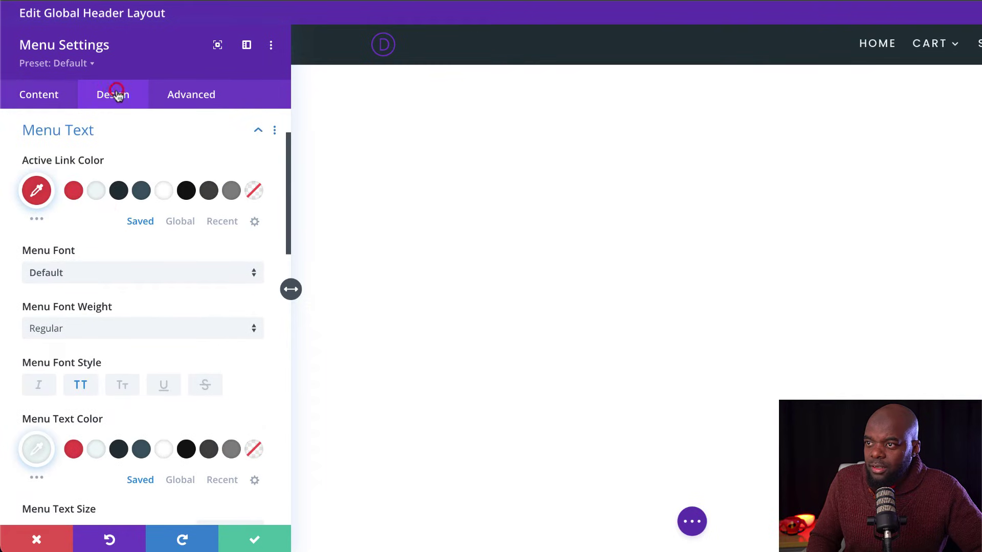
click(90, 131)
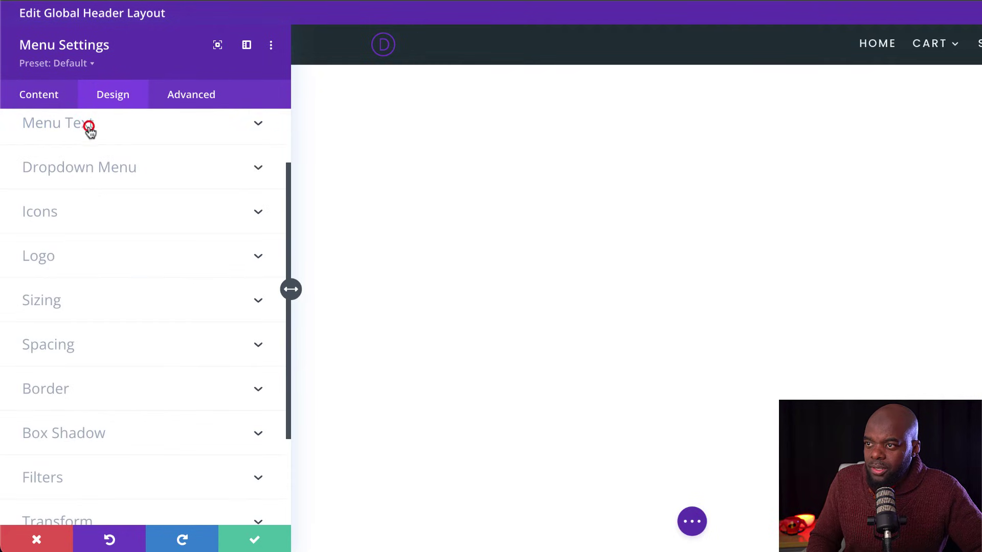
click(97, 172)
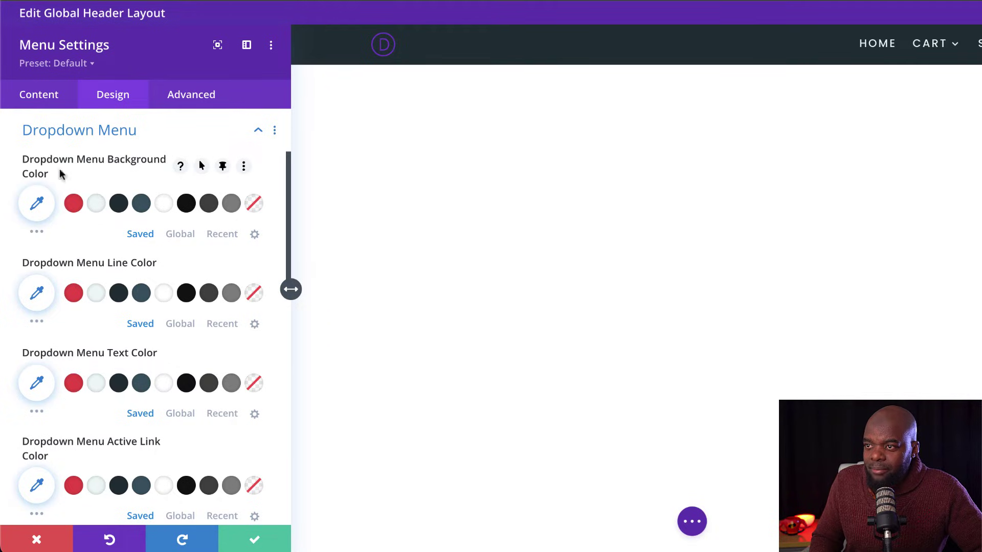
click(120, 203)
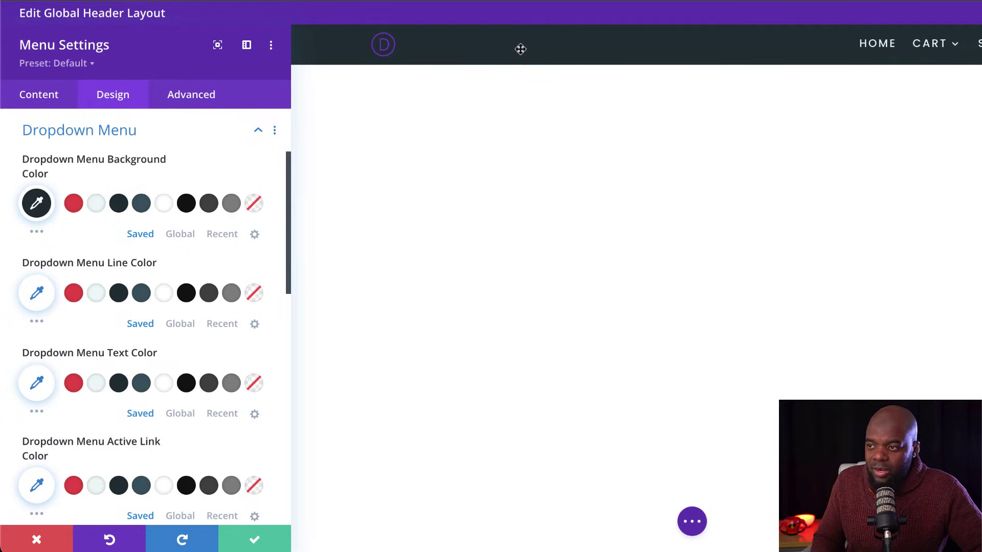
click(119, 294)
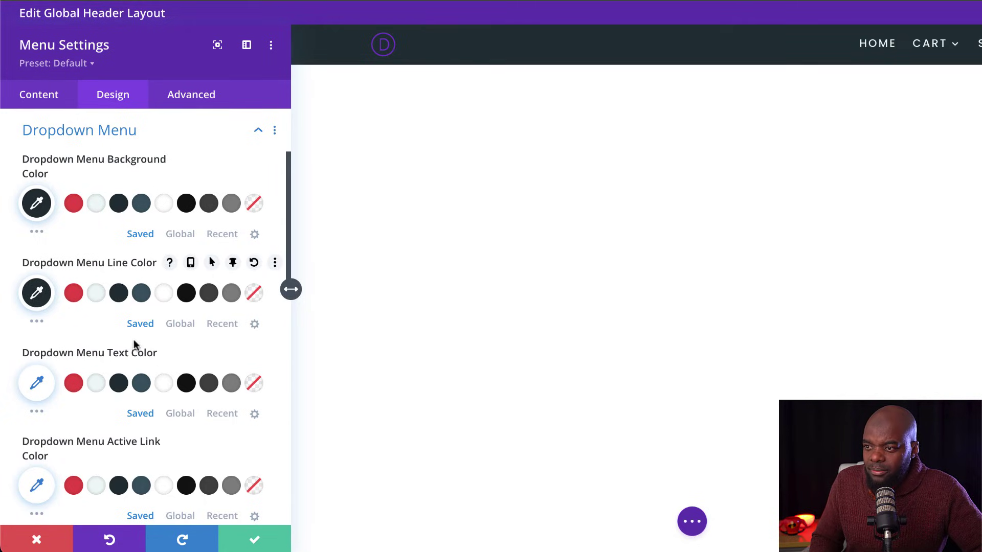
Set the dropdown menu text color to #ecf8f8 and its active link color to the saved red
scroll(134, 342, down, 2)
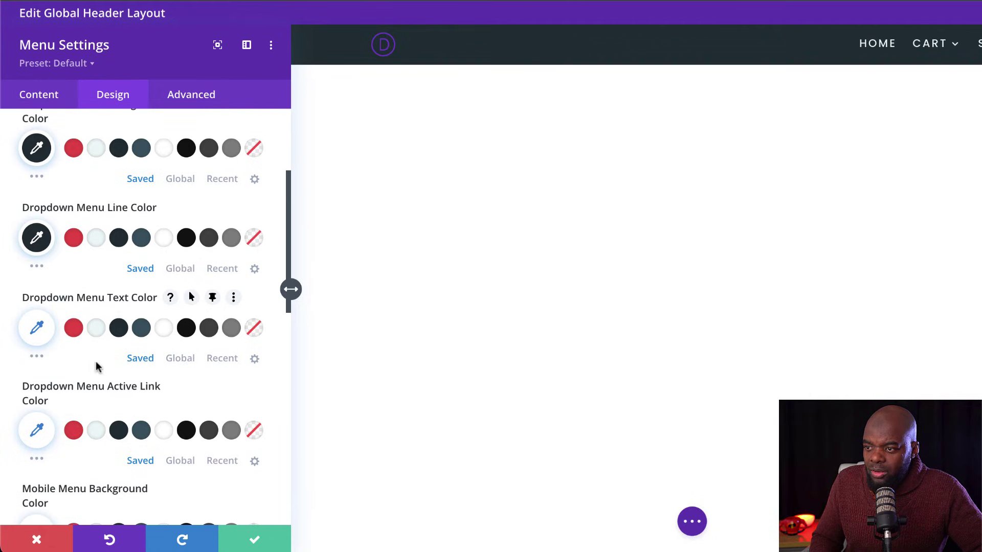
click(97, 333)
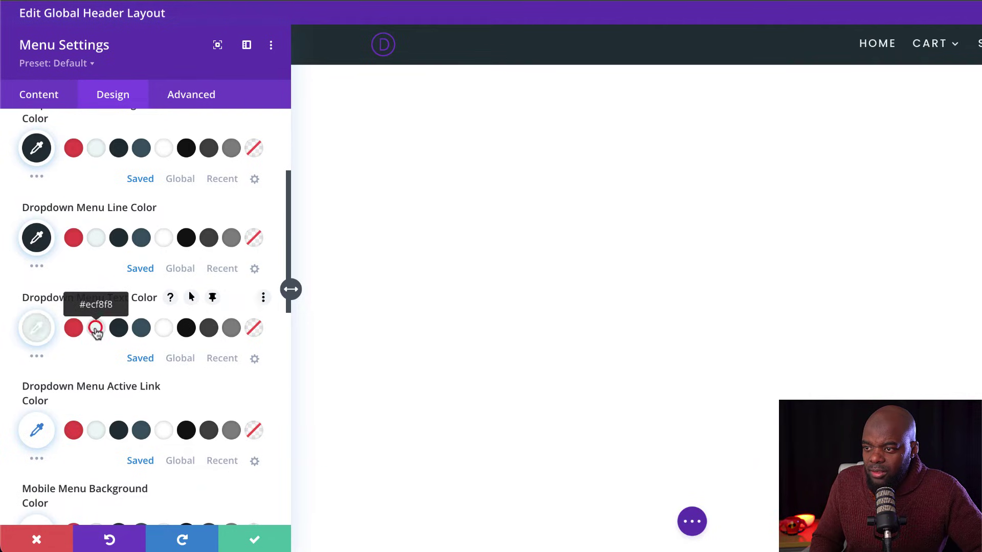
scroll(236, 404, down, 1)
scroll(237, 405, down, 1)
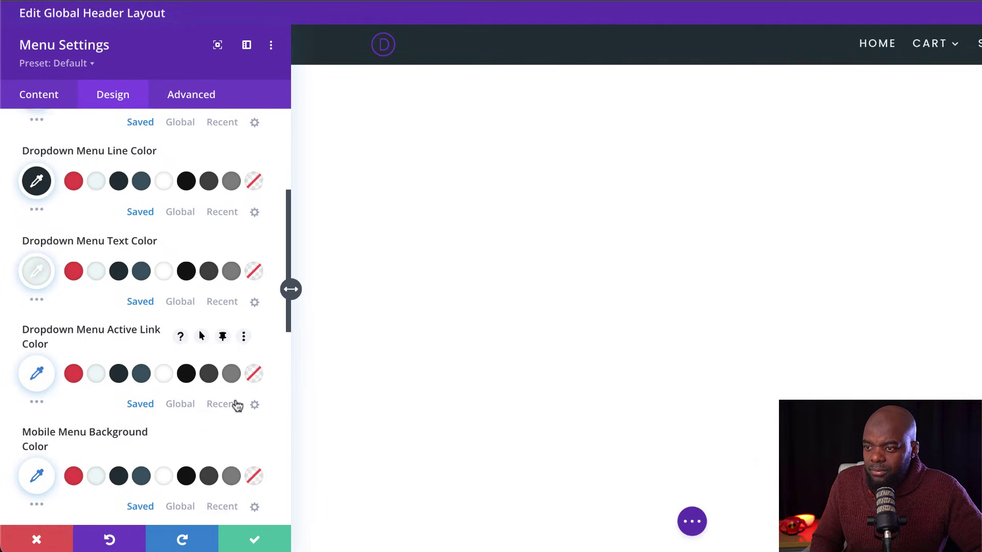
click(74, 378)
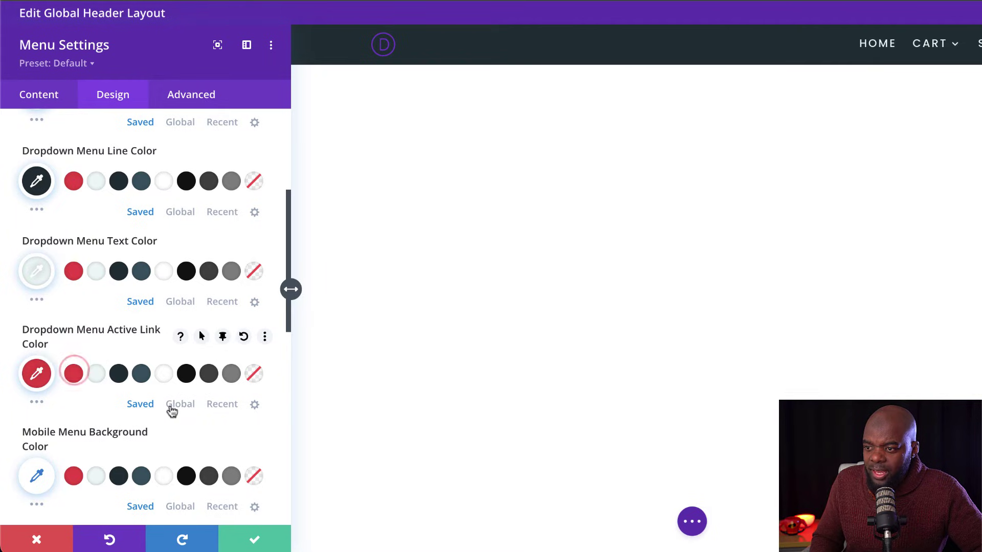
Set the mobile menu background to the saved dark slate color and the mobile menu text color to #ecf8f8
scroll(201, 418, down, 2)
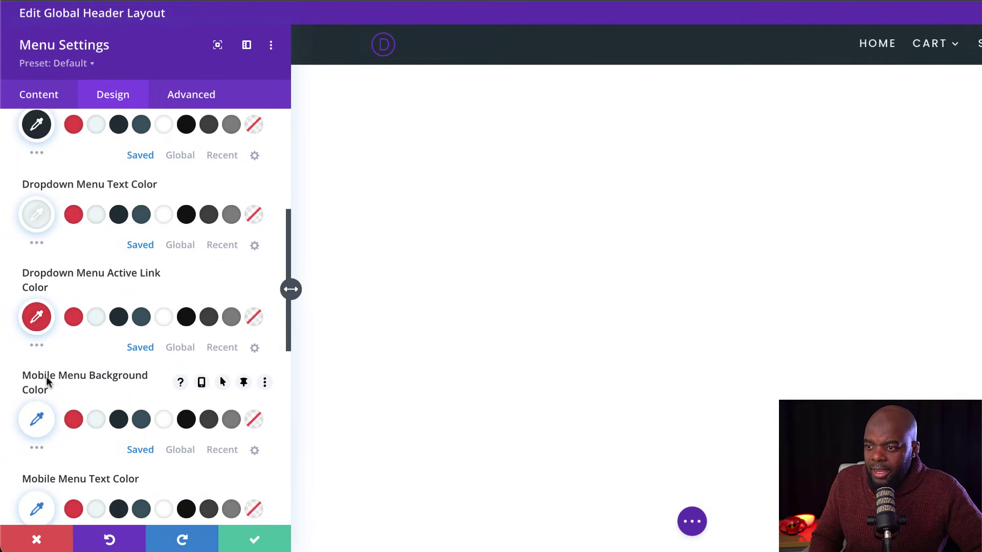
click(119, 419)
scroll(191, 450, down, 2)
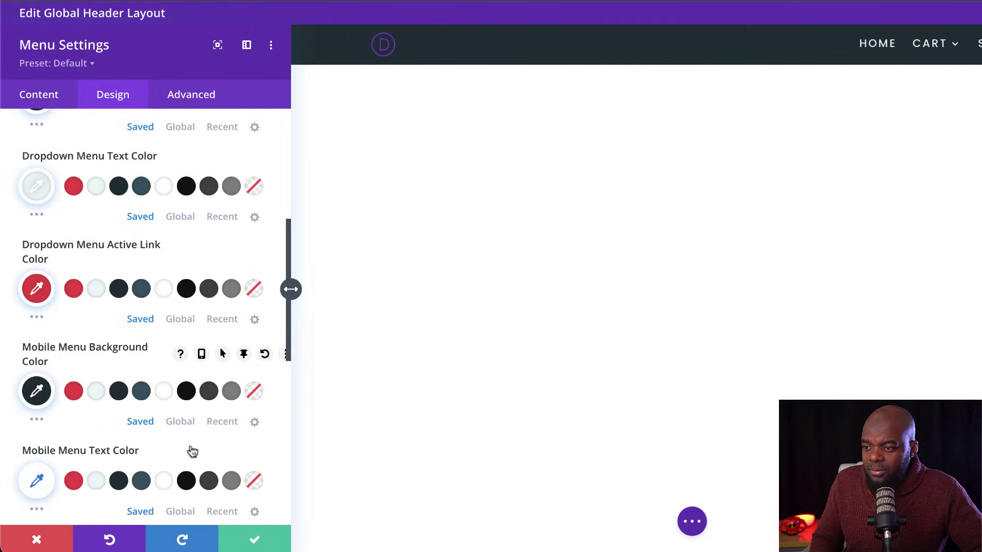
click(95, 444)
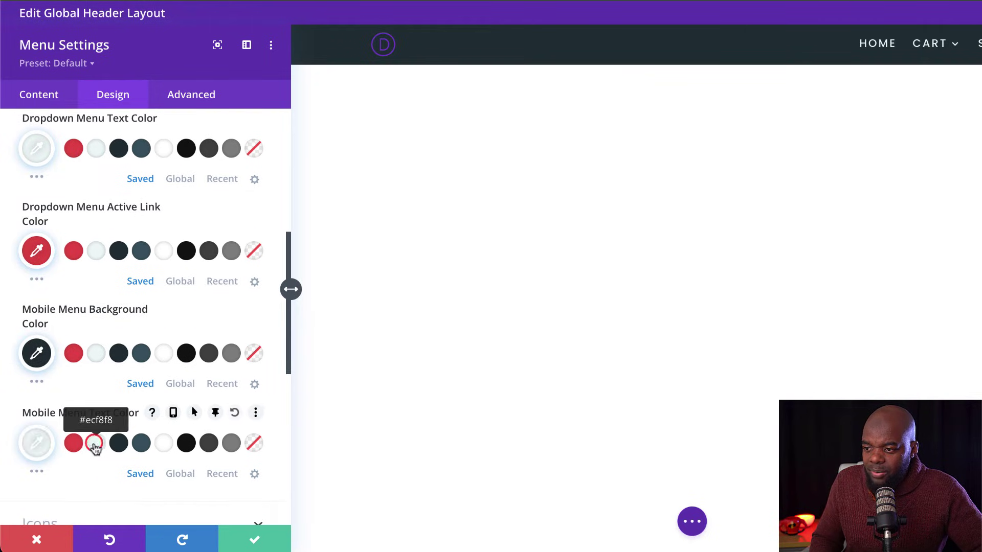
scroll(136, 441, down, 2)
scroll(136, 436, down, 1)
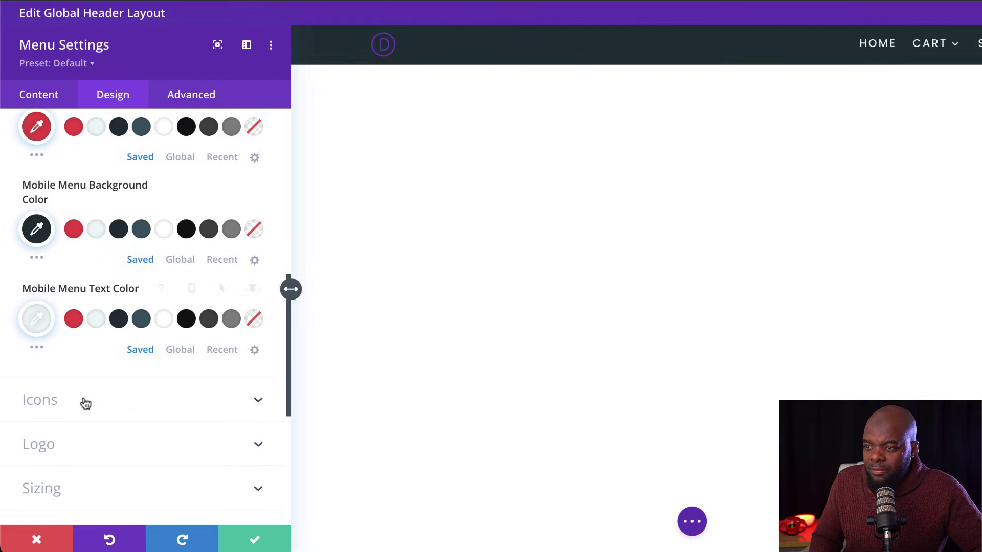
Set the menu's shopping cart and search icon colors to #ecf8f8 and the hamburger icon color to #f03a47, and save the module
click(84, 400)
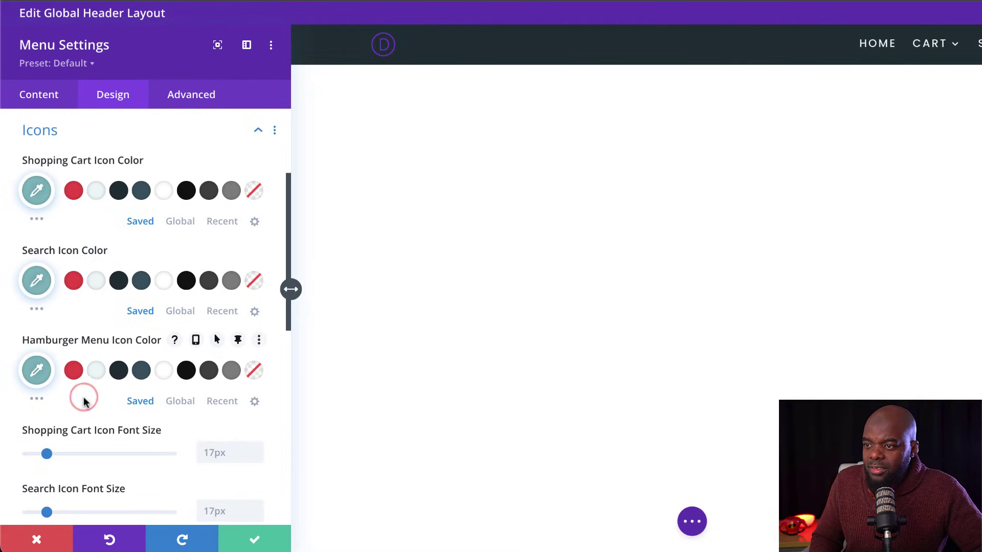
click(96, 192)
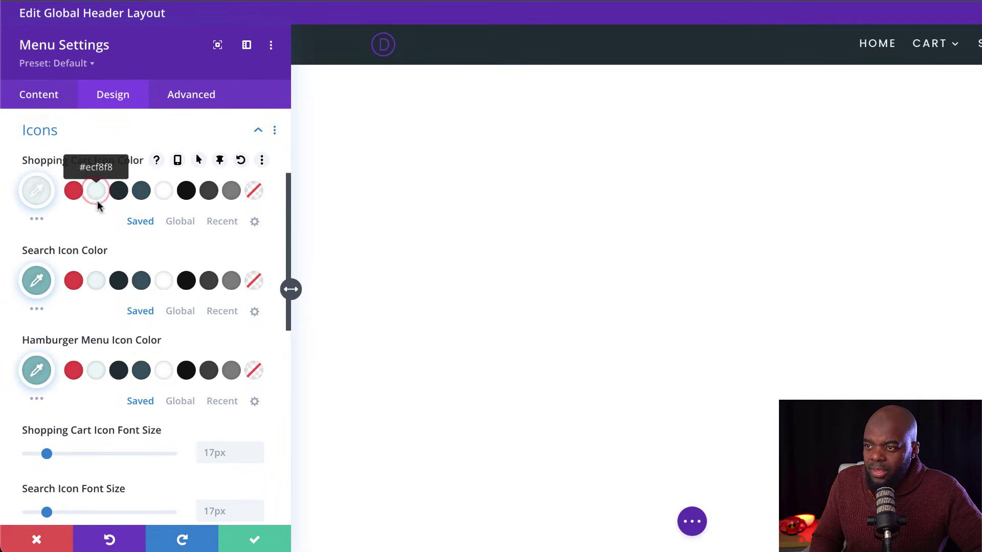
click(96, 280)
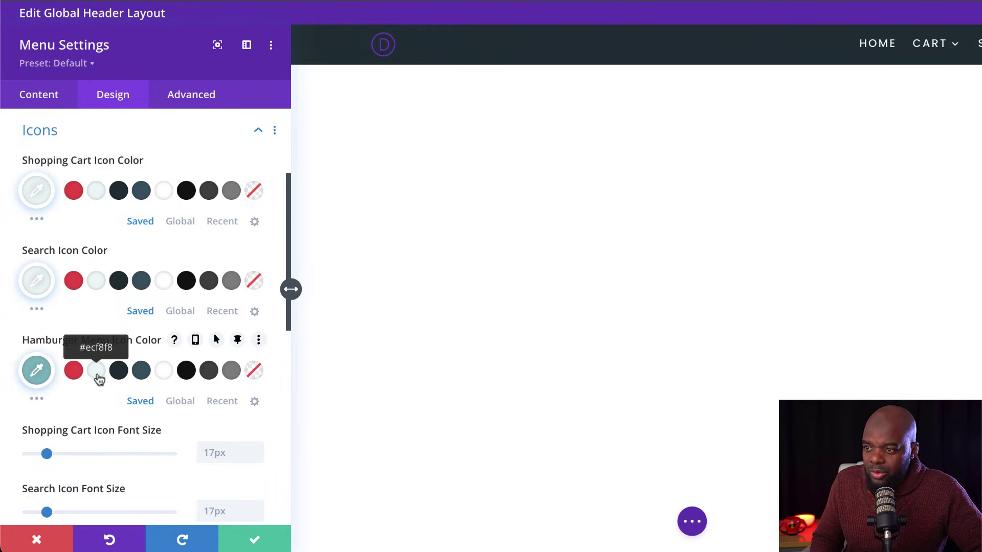
click(73, 373)
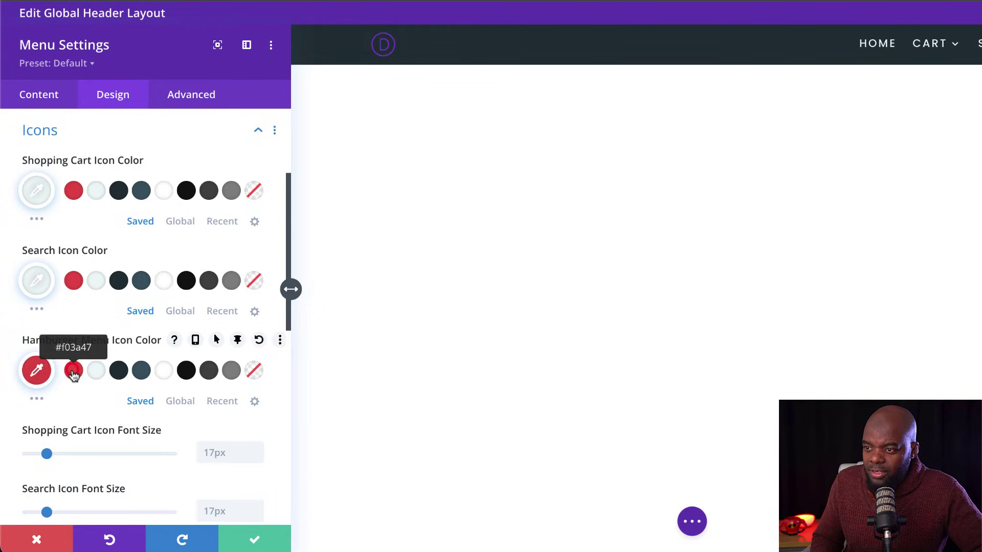
click(255, 541)
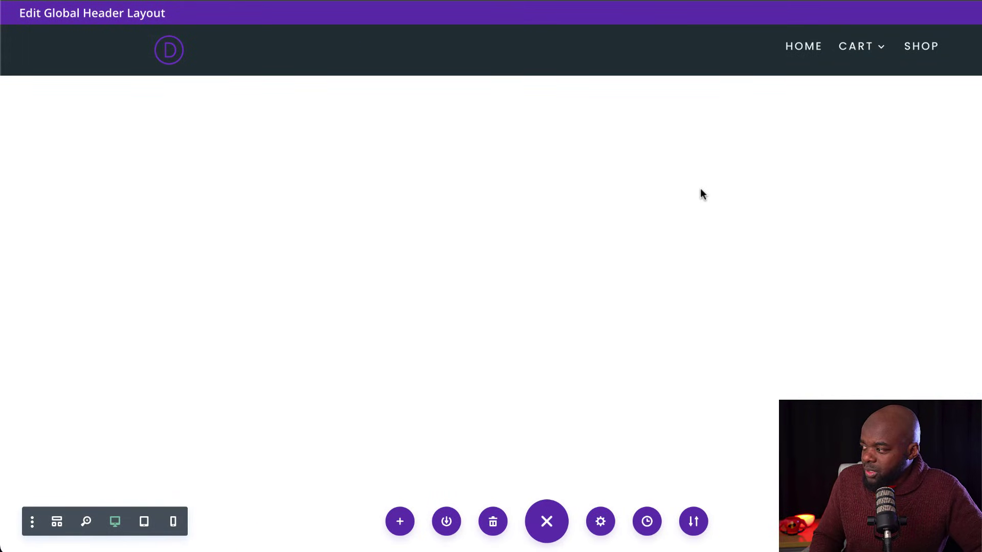
Preview the header at tablet size, and duplicate the header row with a single-column layout for the copy
click(144, 523)
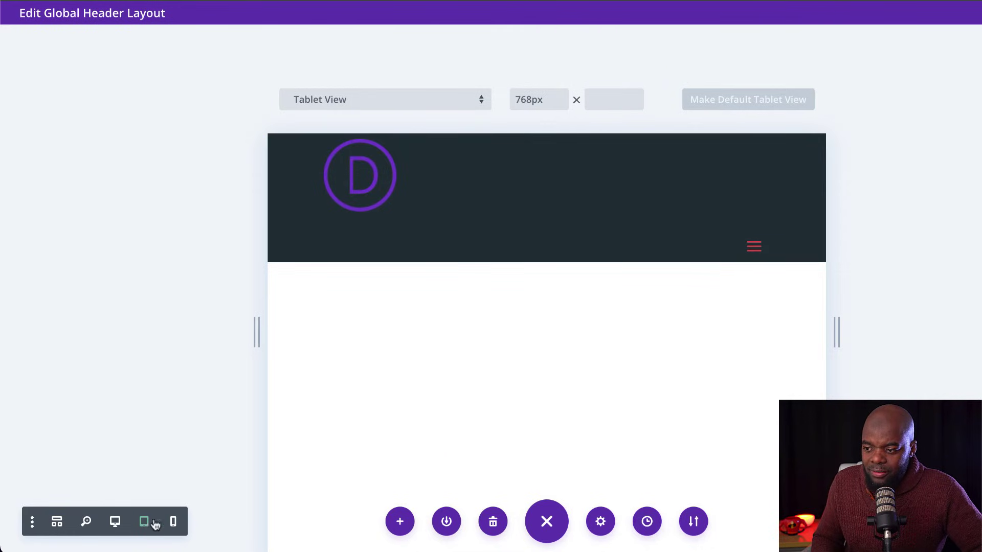
click(115, 522)
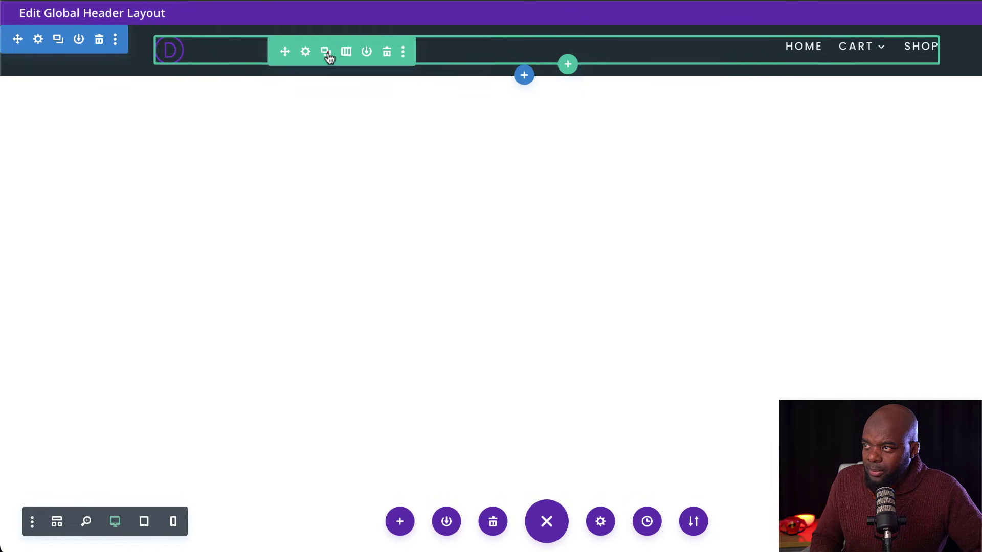
click(328, 53)
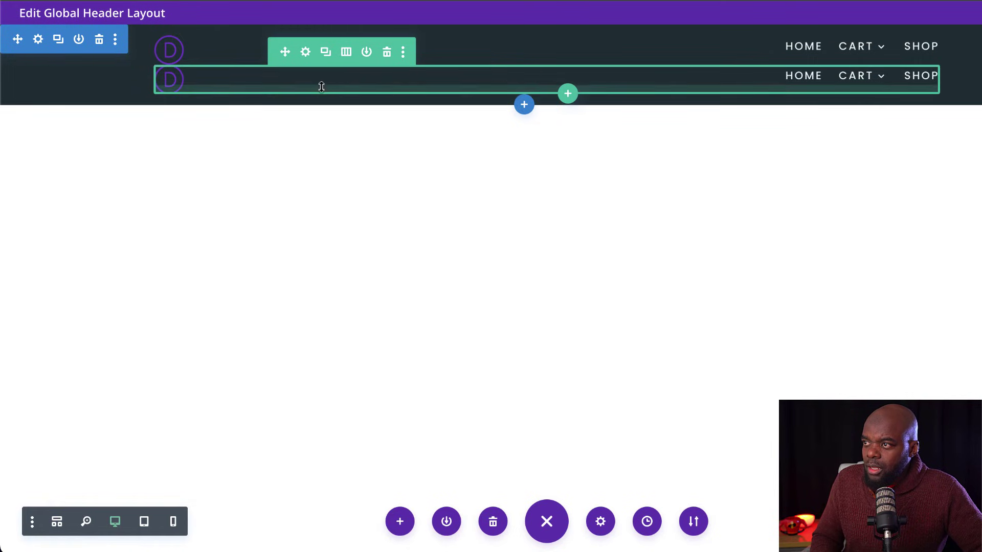
click(347, 55)
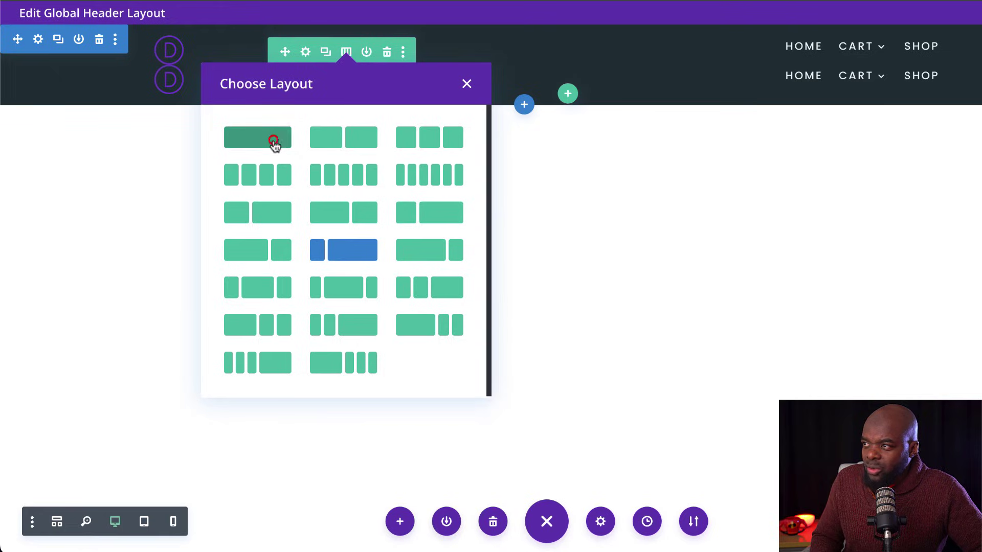
click(275, 140)
Delete the separate logo image from the duplicated row and assign the dynamic Site Logo as its Menu module's logo
mouse_move(272, 97)
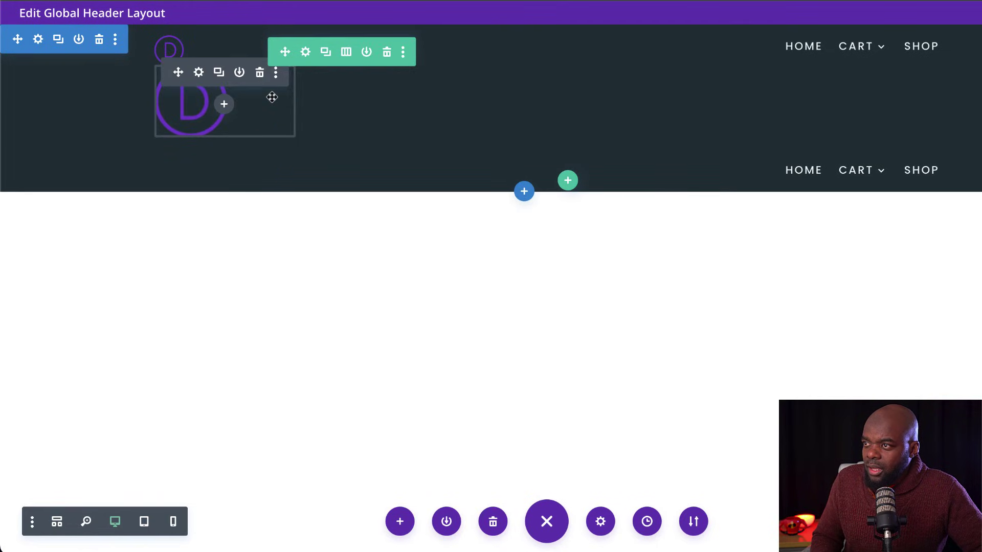
click(260, 74)
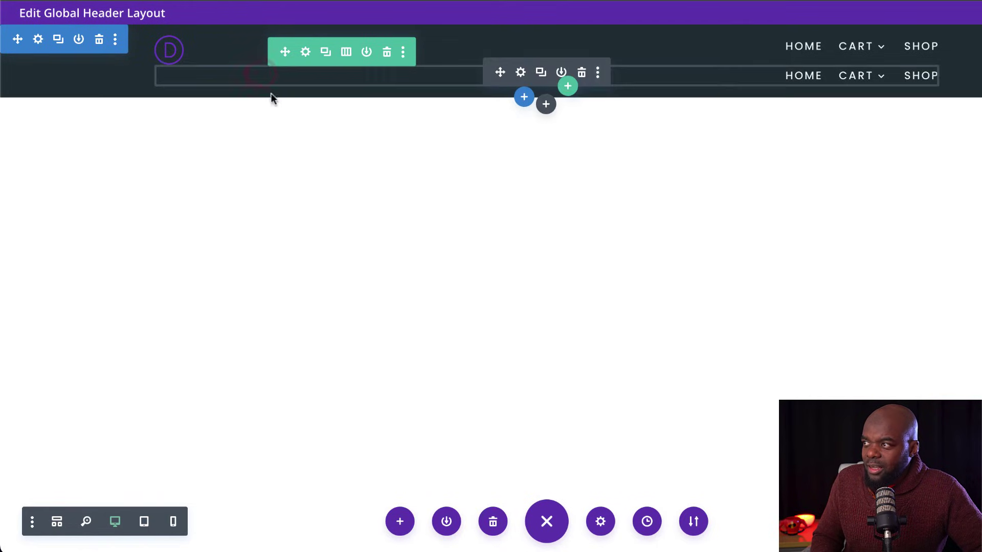
click(521, 72)
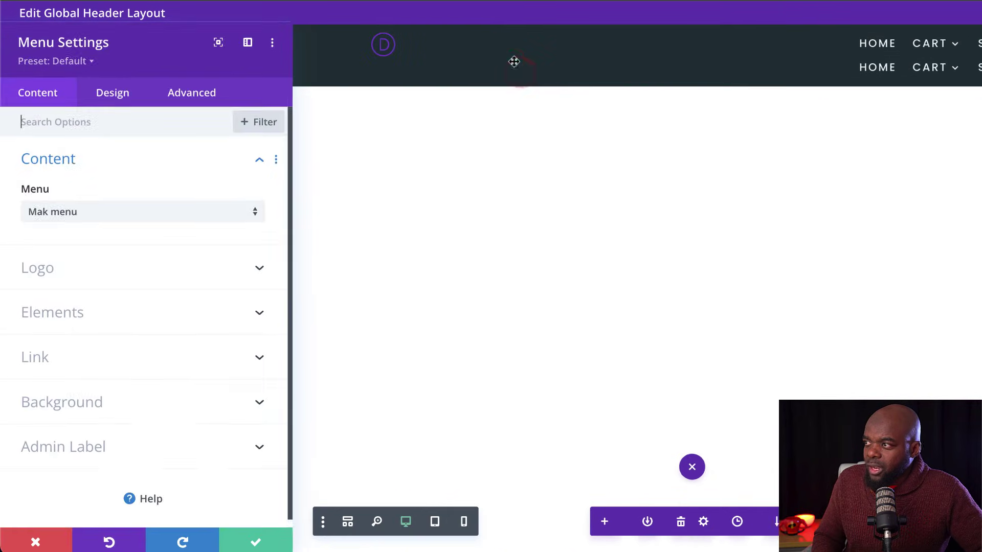
click(103, 267)
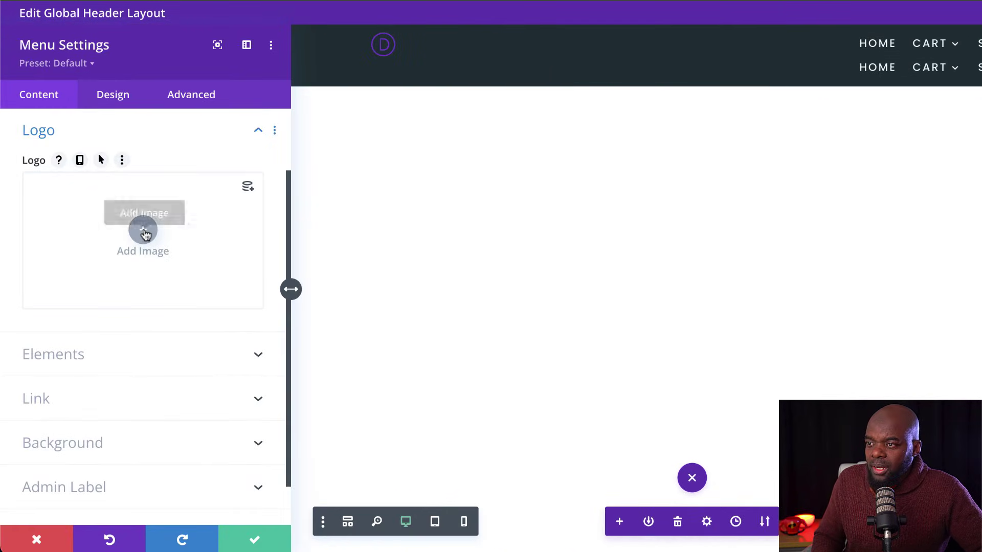
click(248, 186)
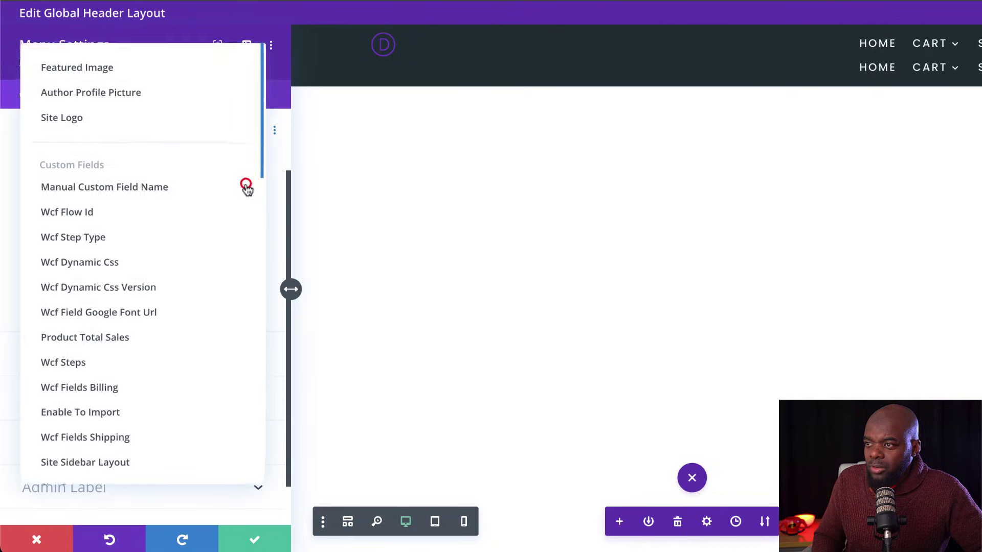
click(94, 120)
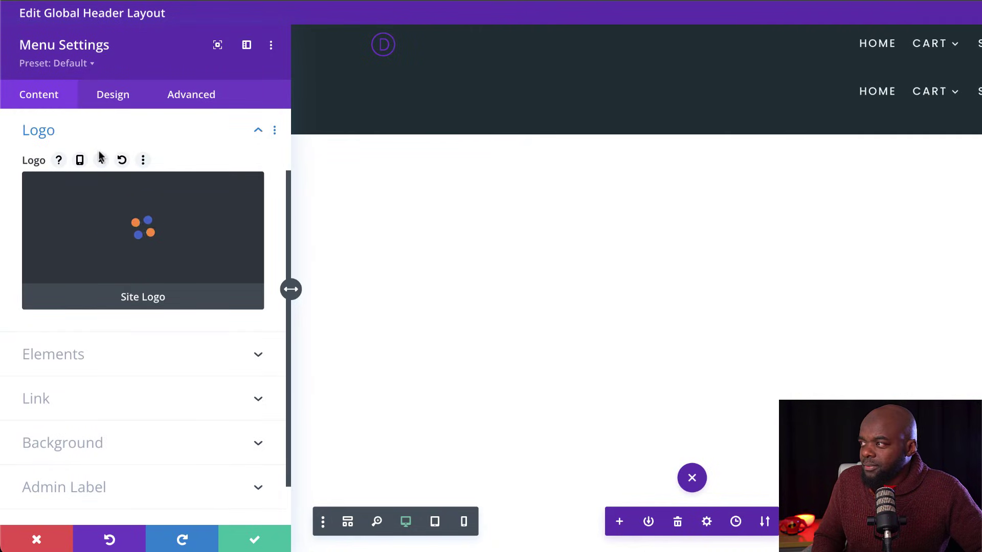
Set the logo width of the duplicated row's Menu module to 10%
click(123, 99)
click(62, 352)
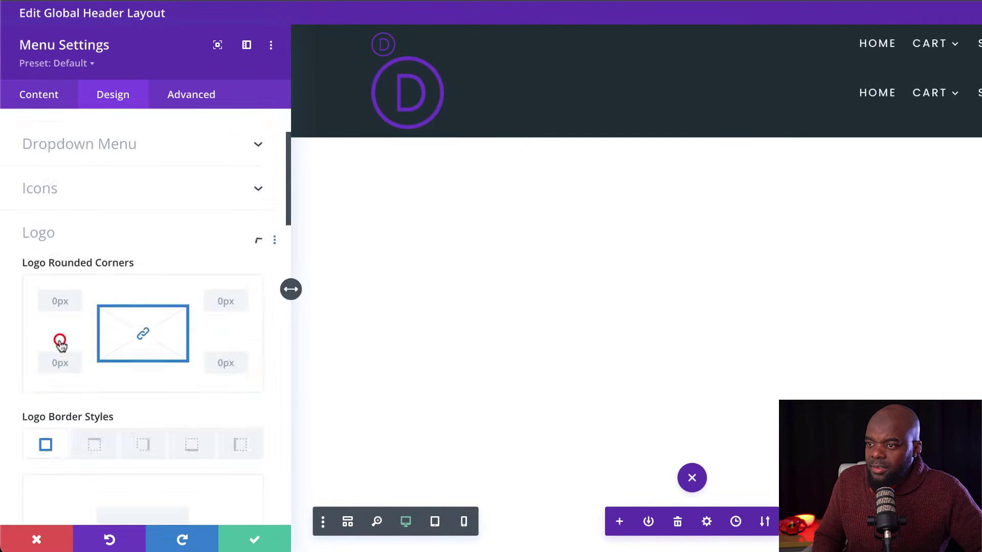
scroll(121, 271, up, 3)
click(99, 168)
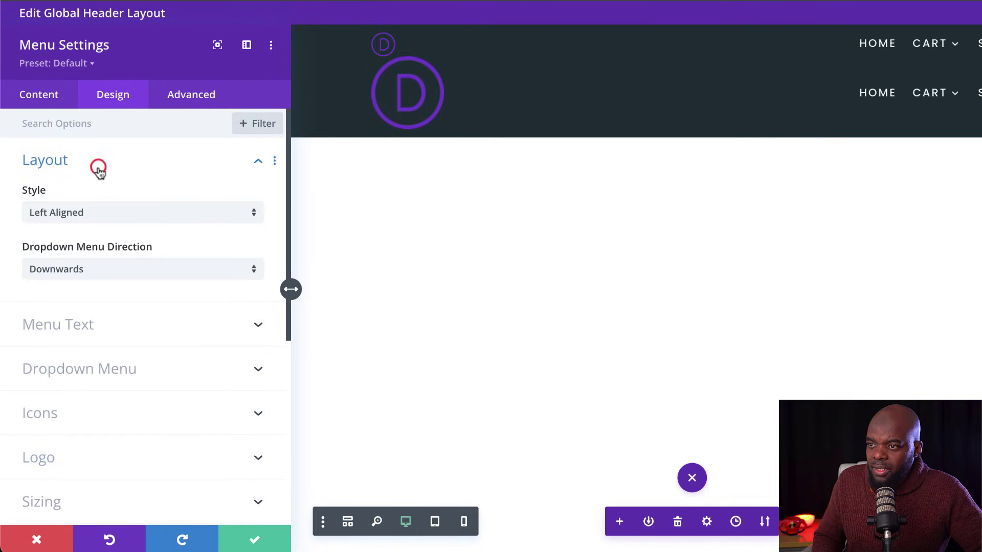
scroll(172, 410, down, 2)
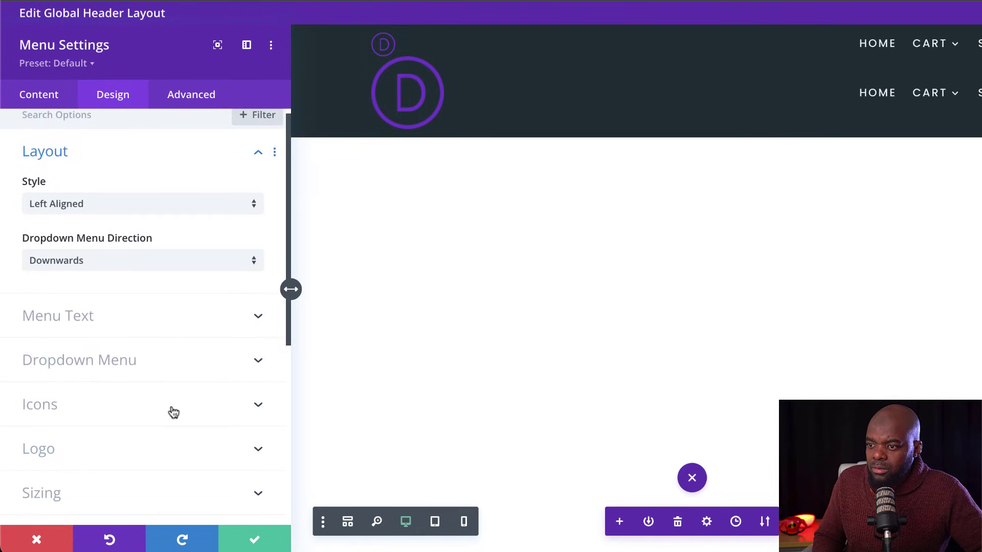
click(134, 464)
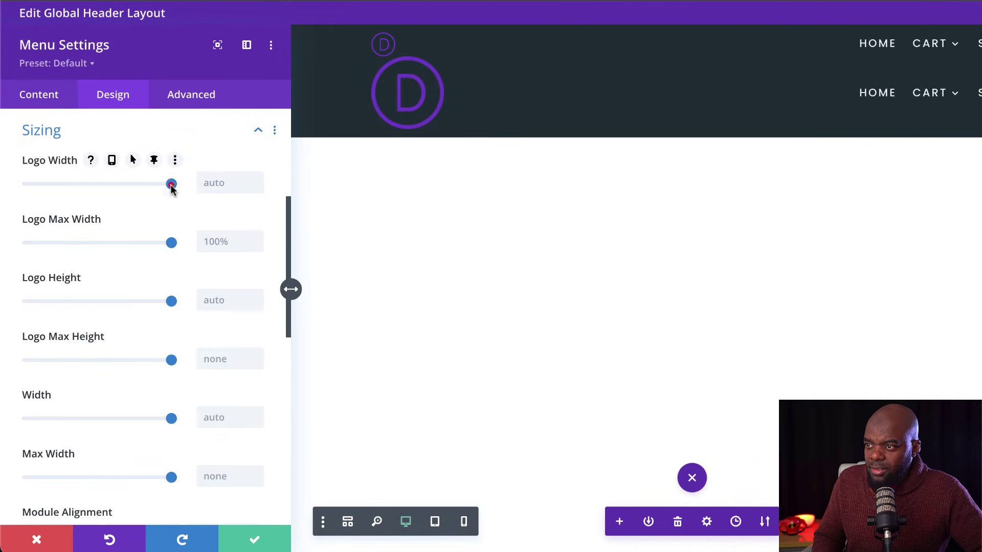
drag(172, 185, 42, 189)
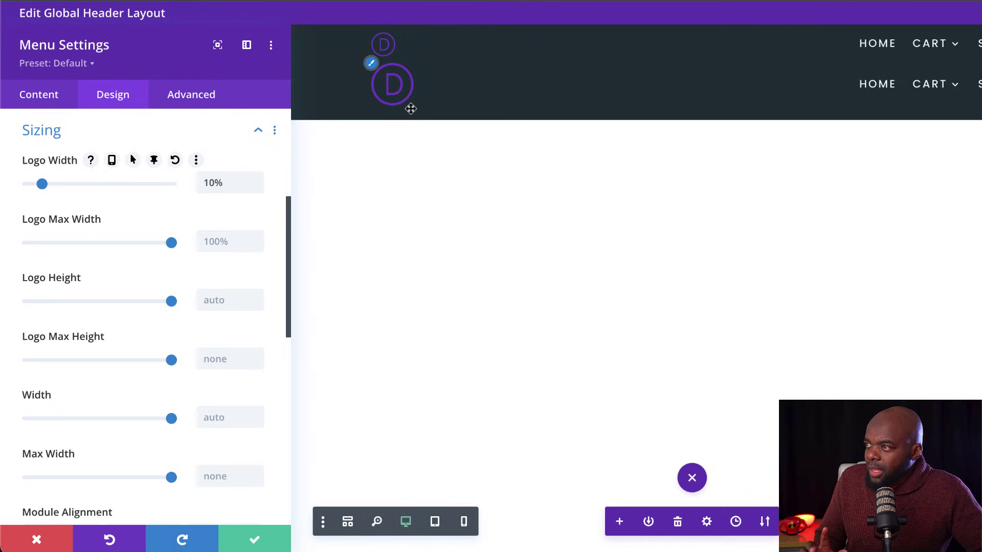
Disable the duplicated row's Menu module on desktop and save its settings
click(213, 97)
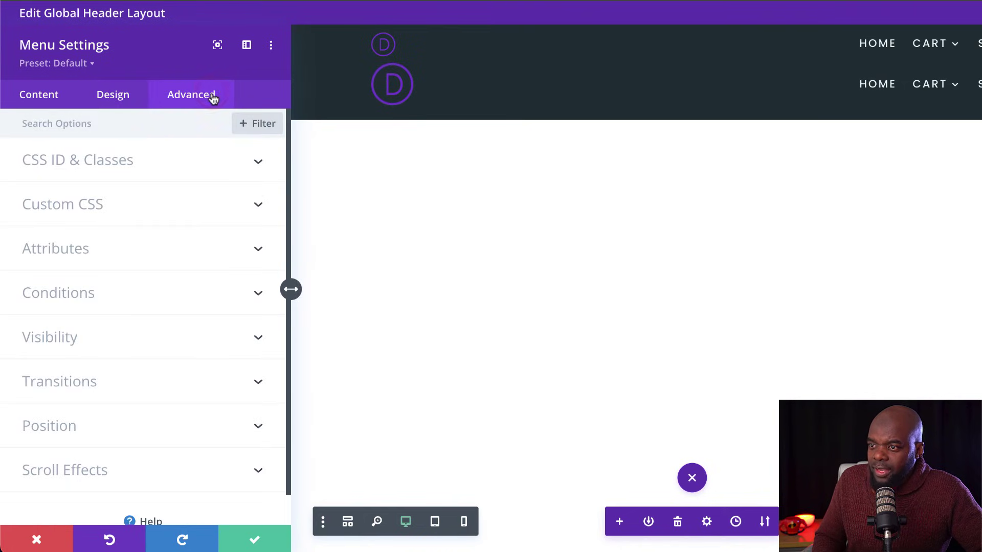
click(55, 347)
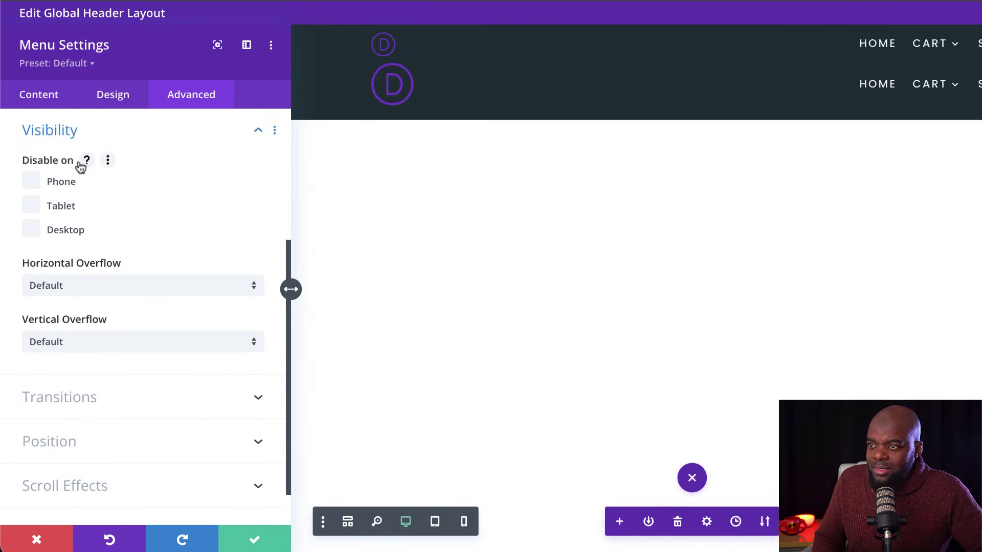
click(38, 234)
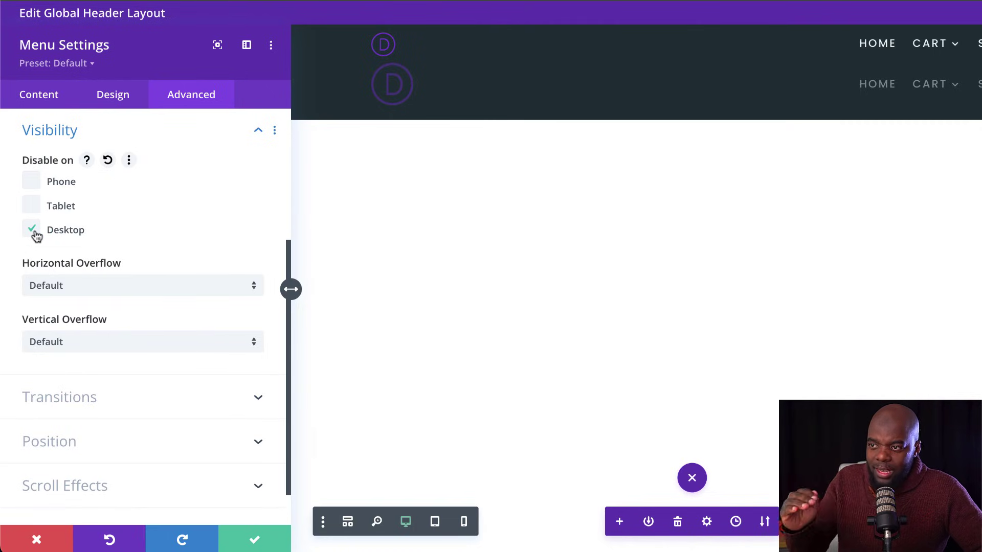
click(253, 539)
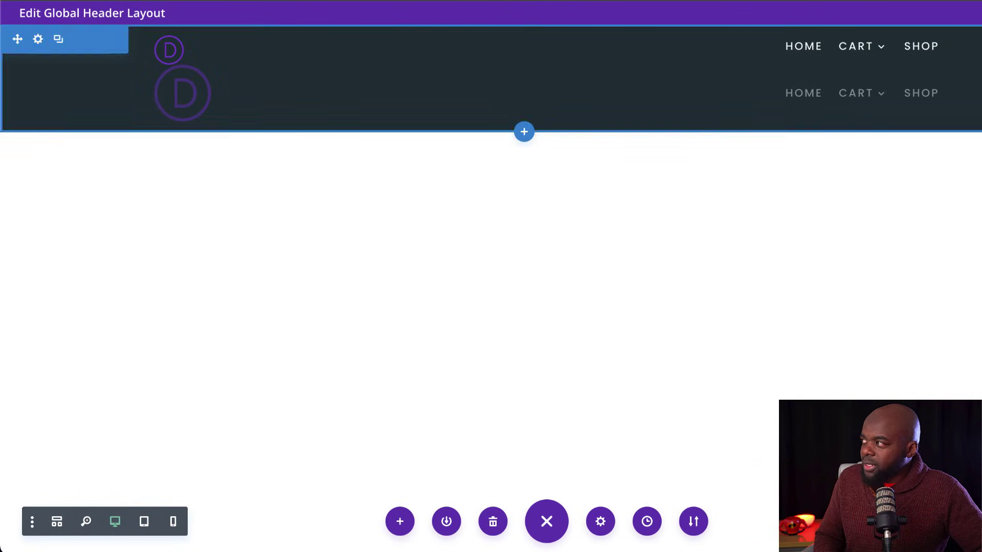
Close the global header layout with its changes saved and save the theme builder
click(978, 15)
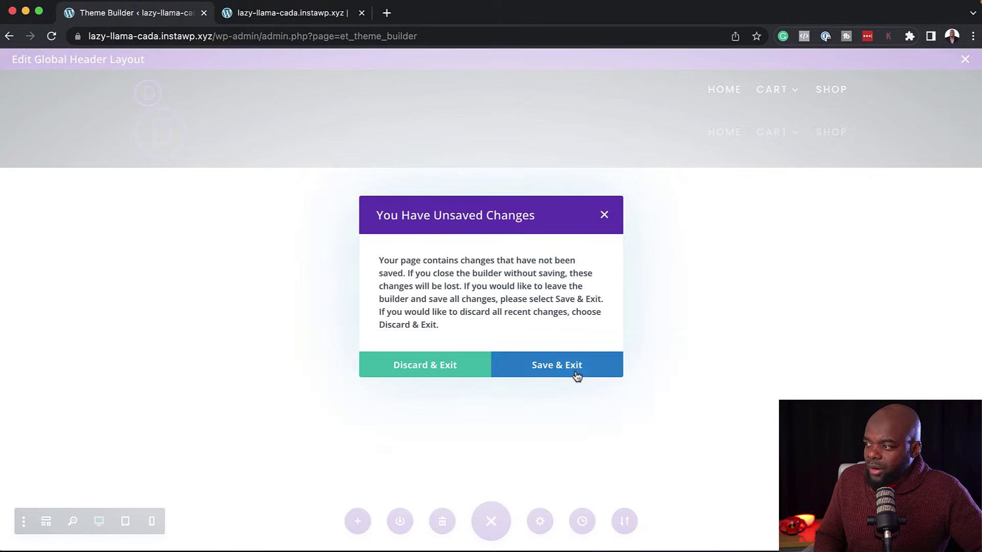
click(577, 377)
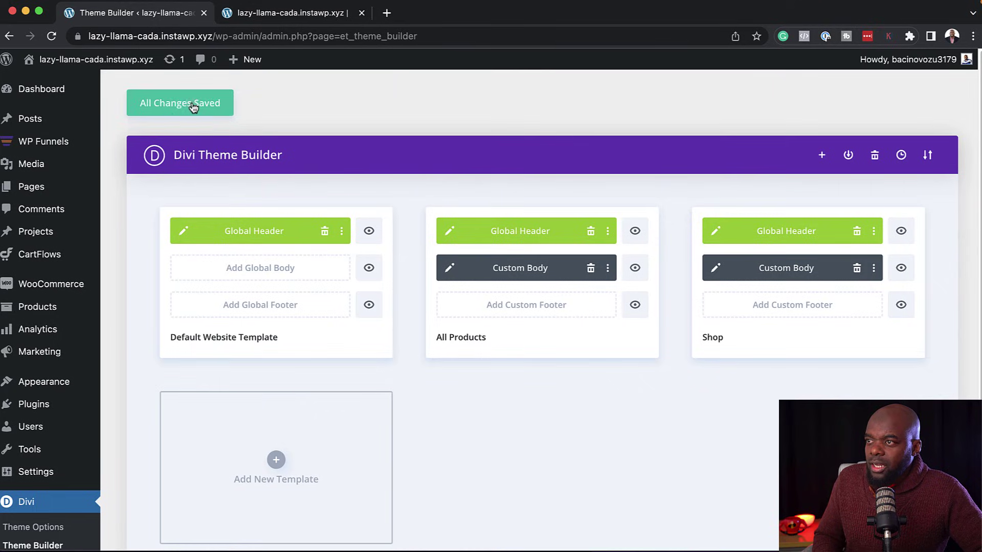
click(193, 105)
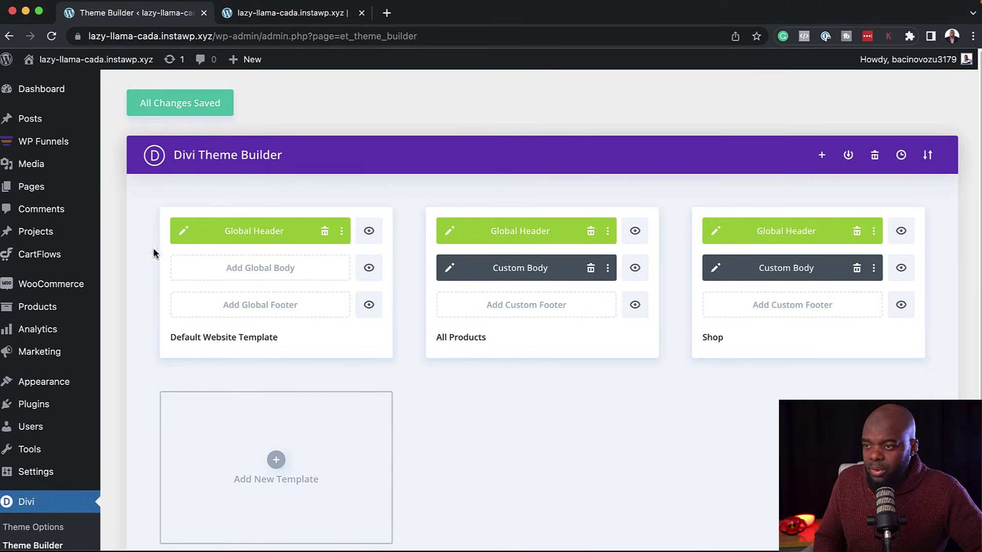
Reload the live home page and check the header at a narrow mobile browser width, restoring the full window width
click(313, 17)
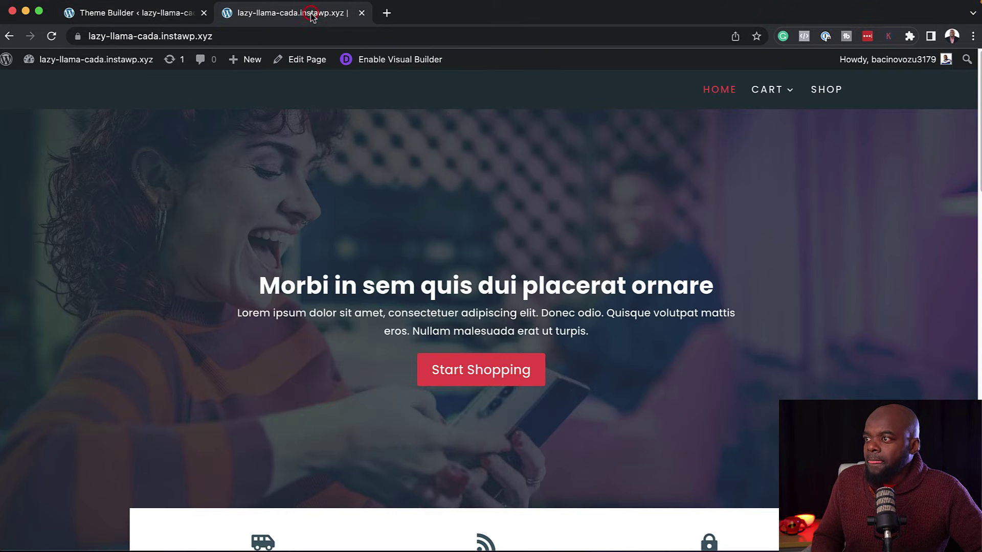
click(52, 36)
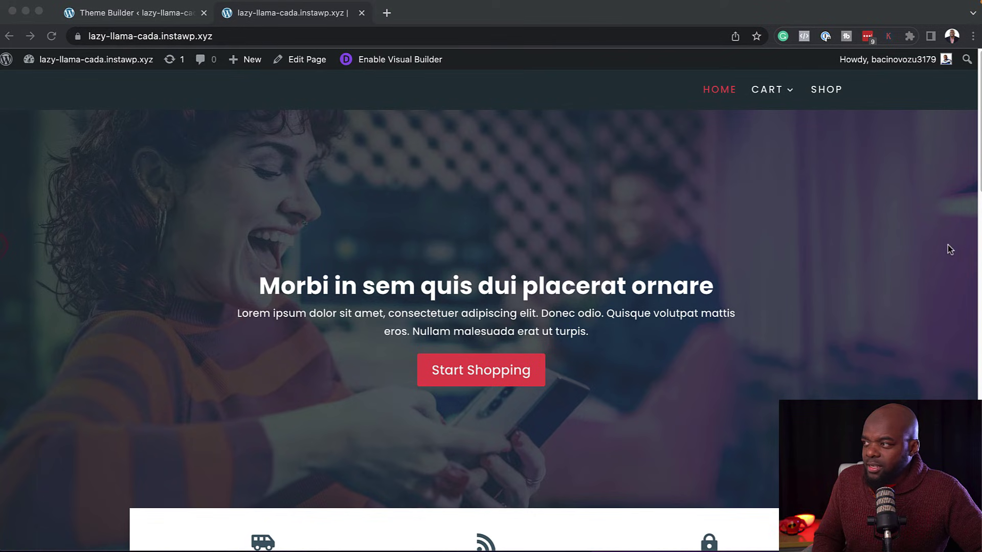
drag(979, 139, 269, 135)
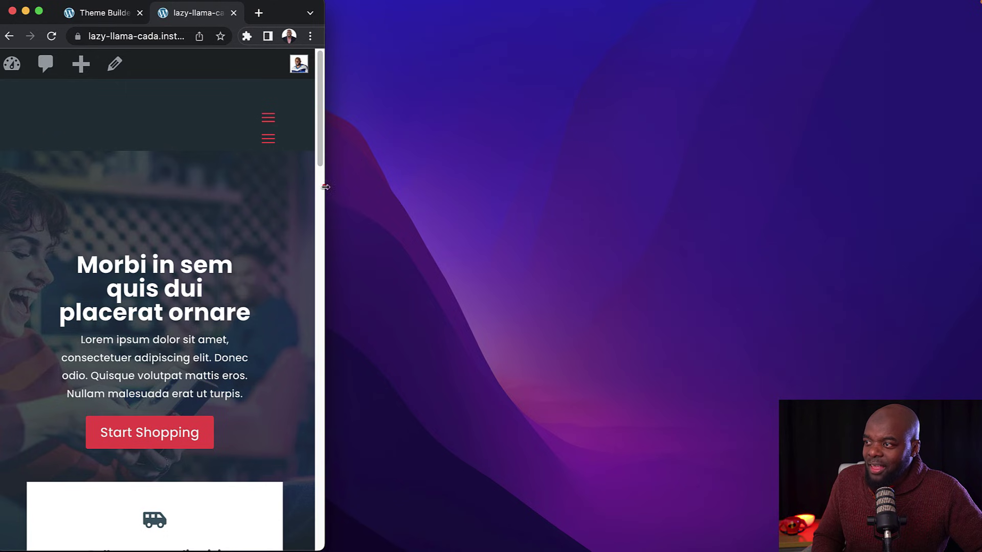
drag(325, 187, 979, 189)
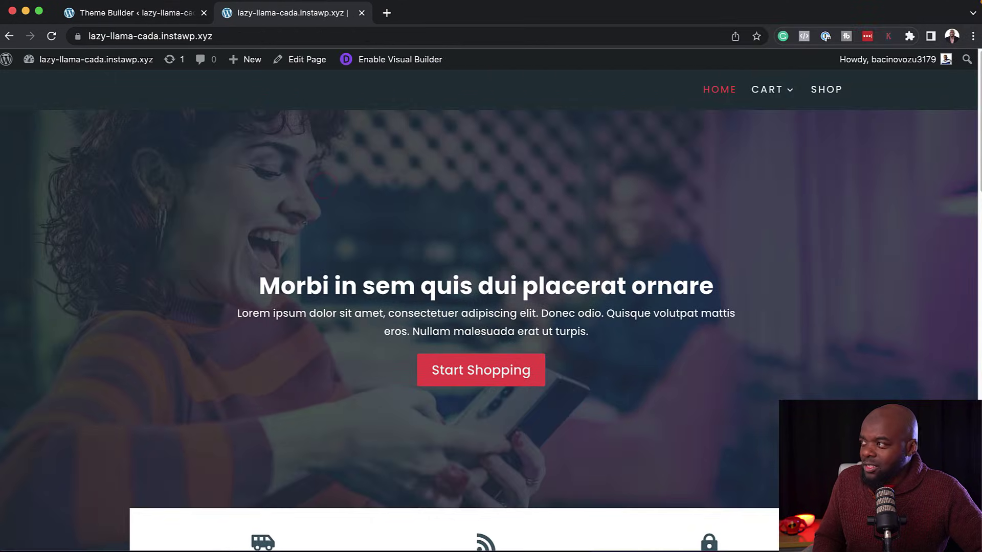
Reopen the Default Website Template's global header and disable its first row on phone and tablet, saving the row settings
click(176, 16)
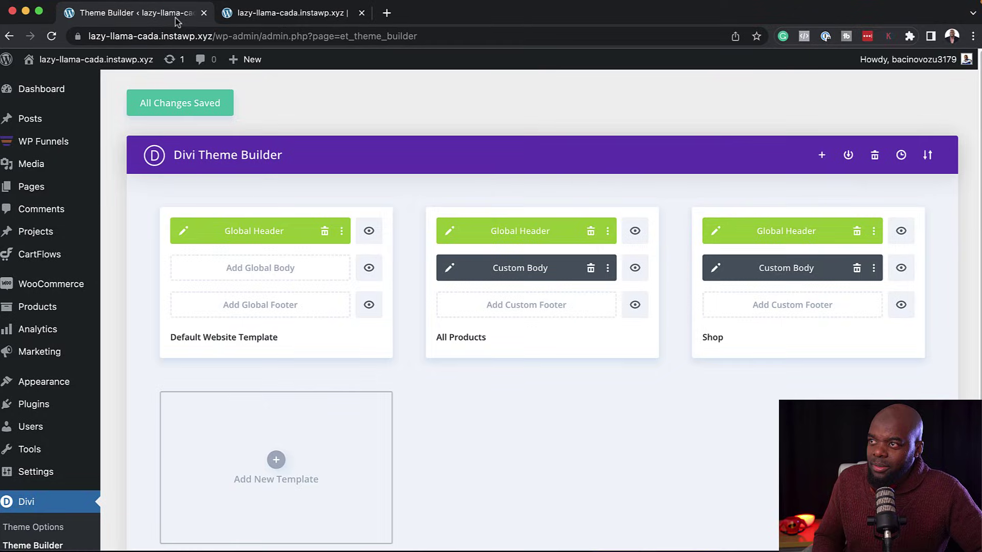
click(186, 233)
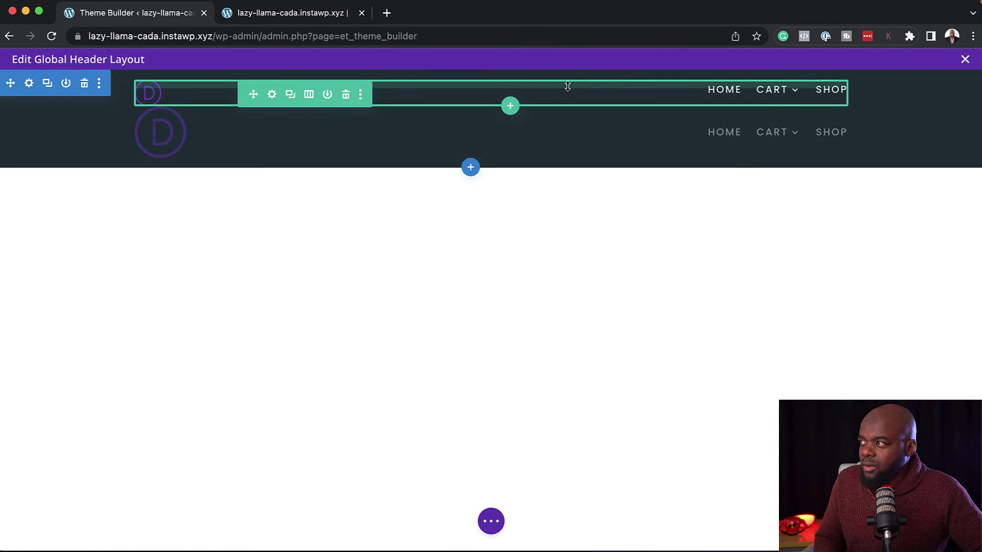
click(271, 95)
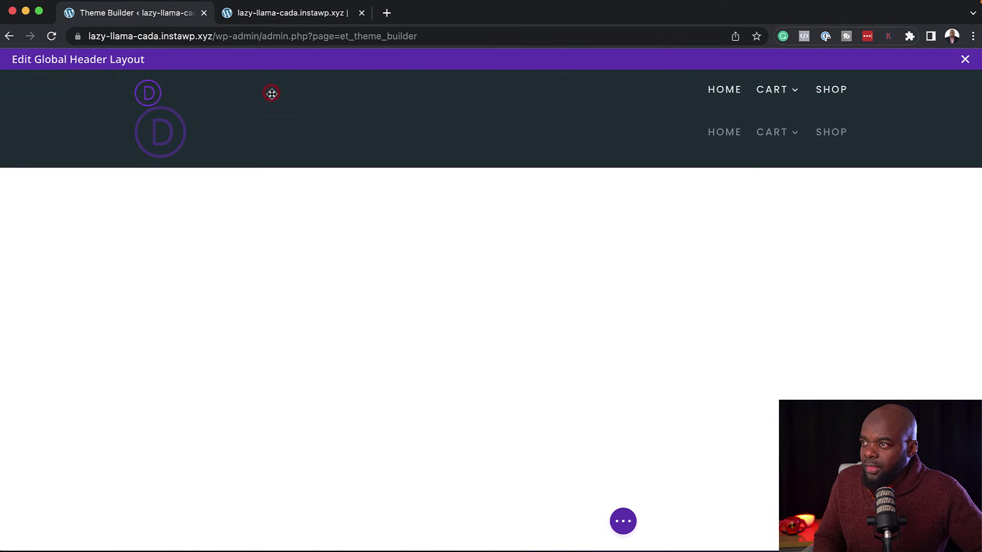
click(180, 134)
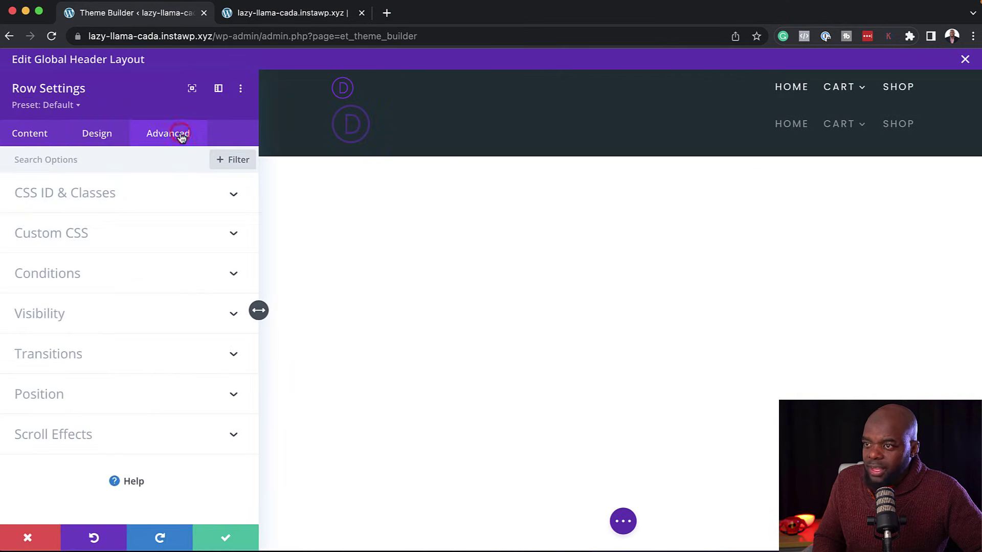
click(54, 315)
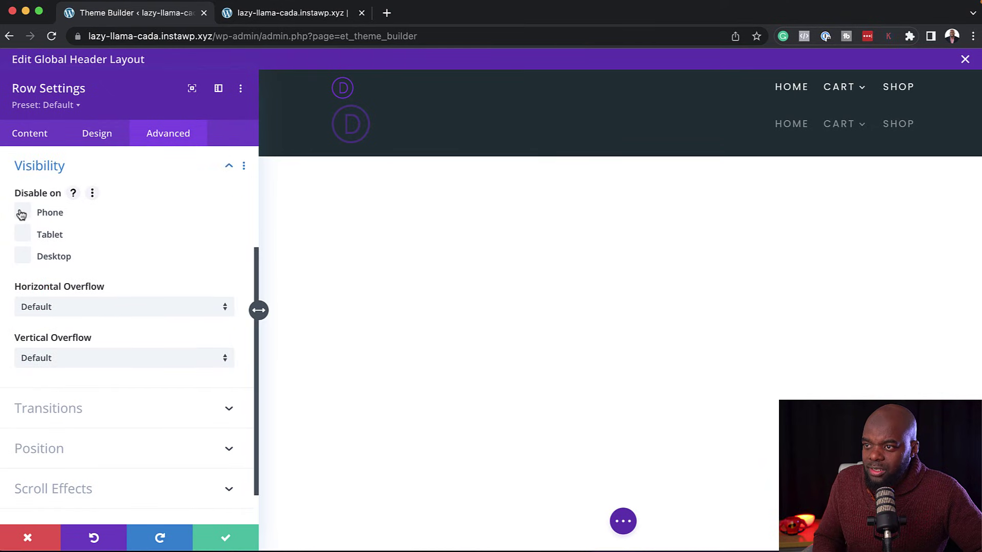
click(22, 212)
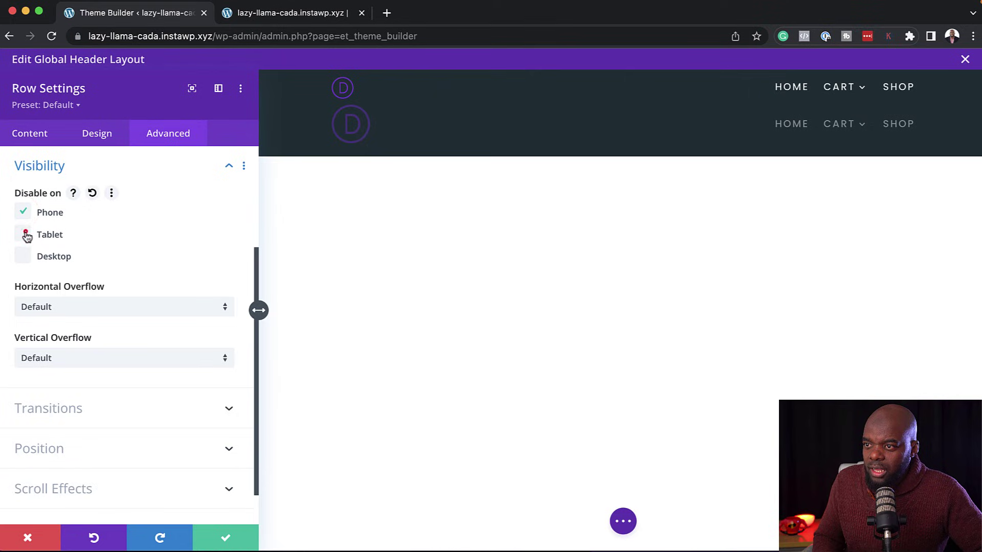
click(226, 538)
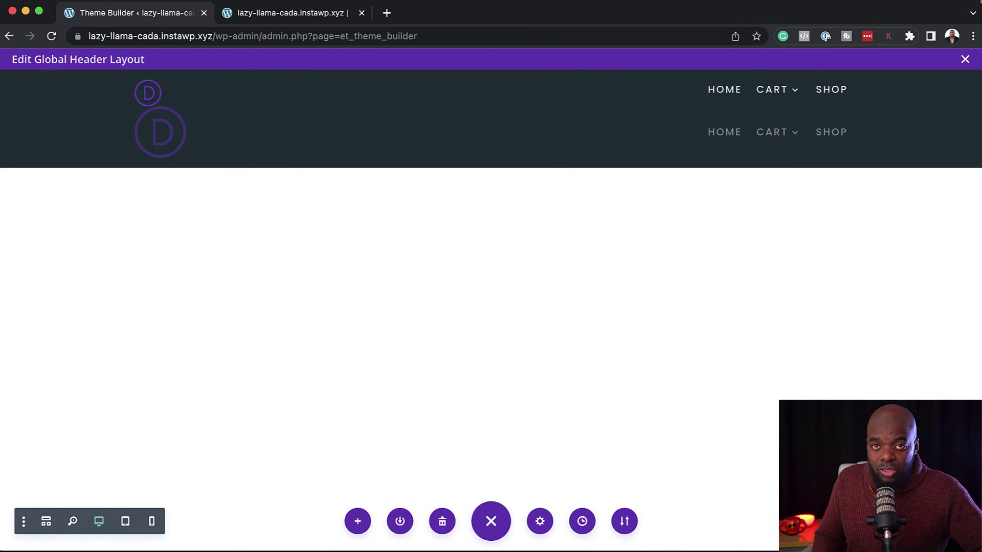
Close the global header layout, save the theme builder and switch to the live home page
click(968, 62)
click(202, 103)
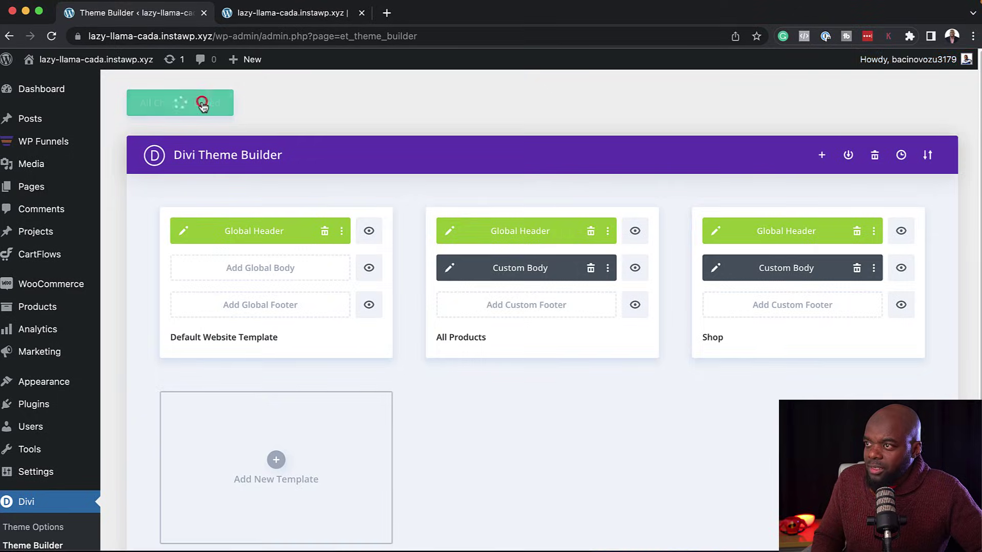
click(286, 13)
Open the Divi Theme Options from the site admin and bring up the image chooser for the site logo
click(123, 14)
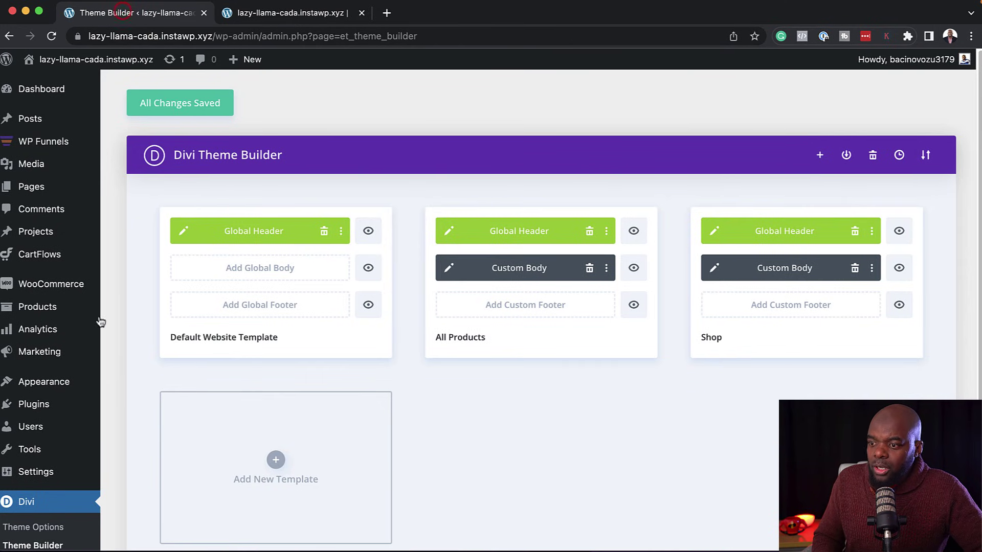
scroll(51, 450, down, 3)
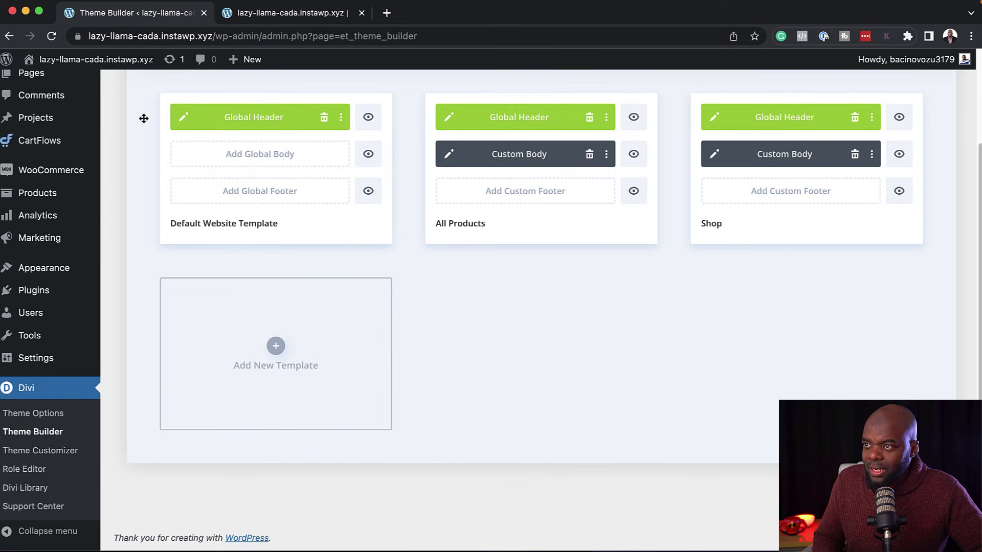
scroll(238, 240, up, 3)
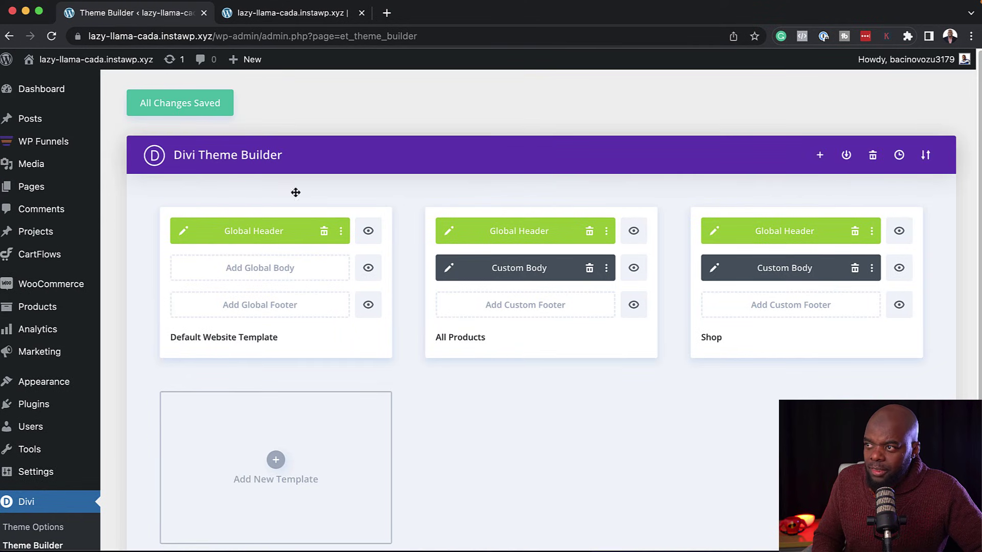
scroll(97, 369, down, 3)
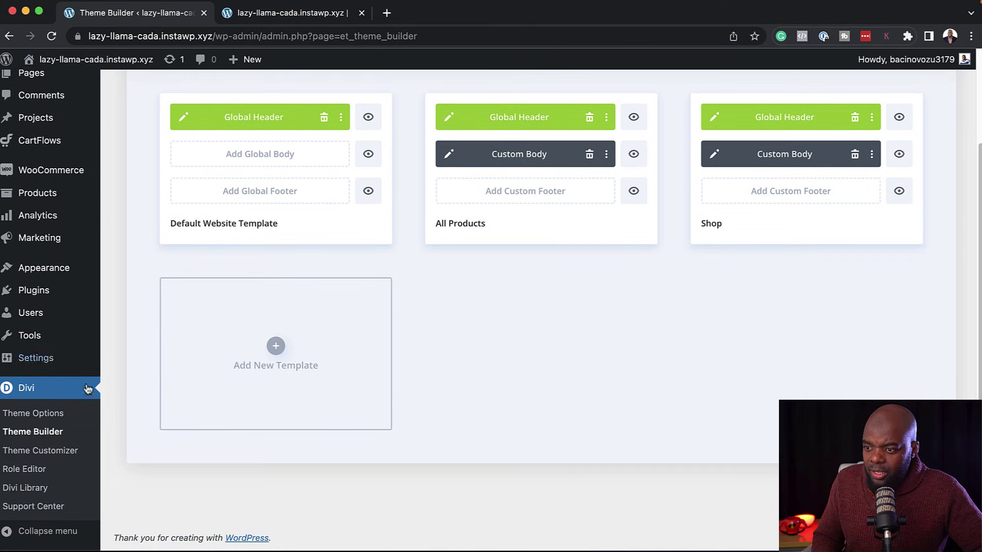
click(56, 415)
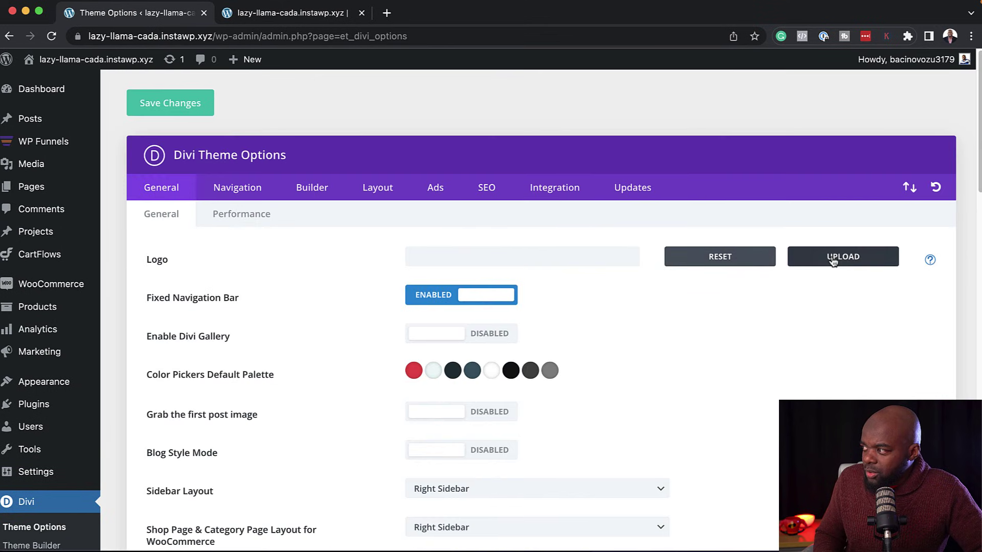
click(830, 257)
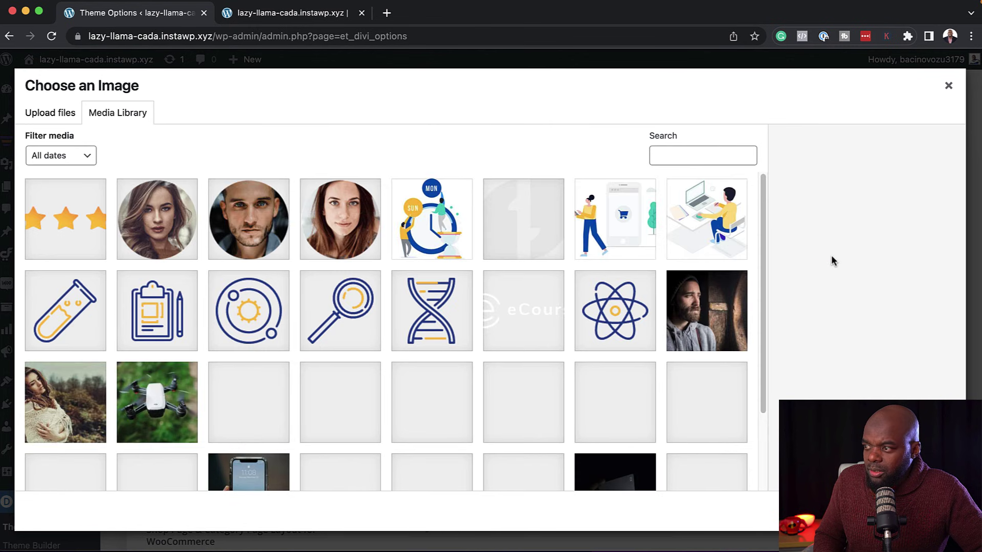
Set the eCourse image logo-regular-free-img.png from the media library as the site logo and save the theme options
scroll(531, 330, down, 1)
scroll(531, 330, down, 2)
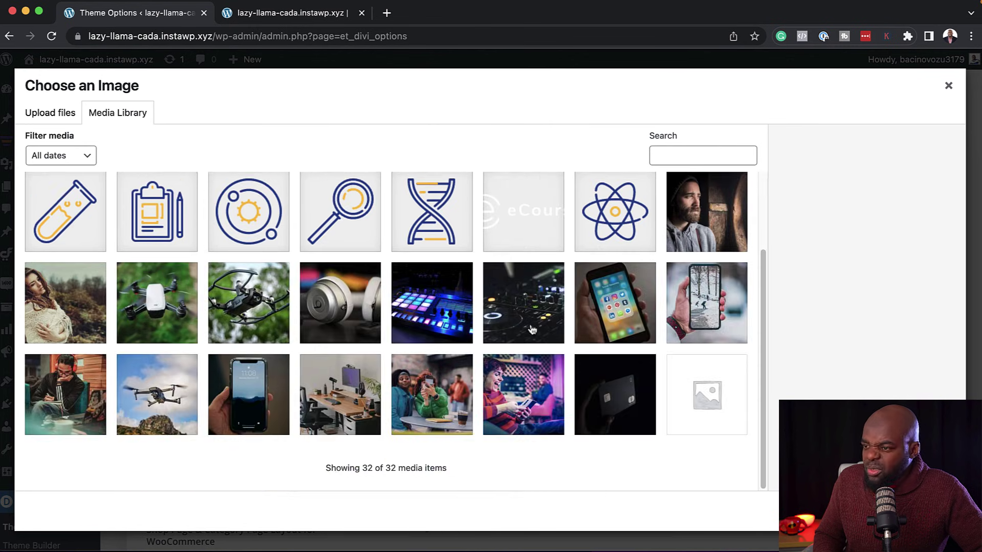
scroll(532, 330, up, 2)
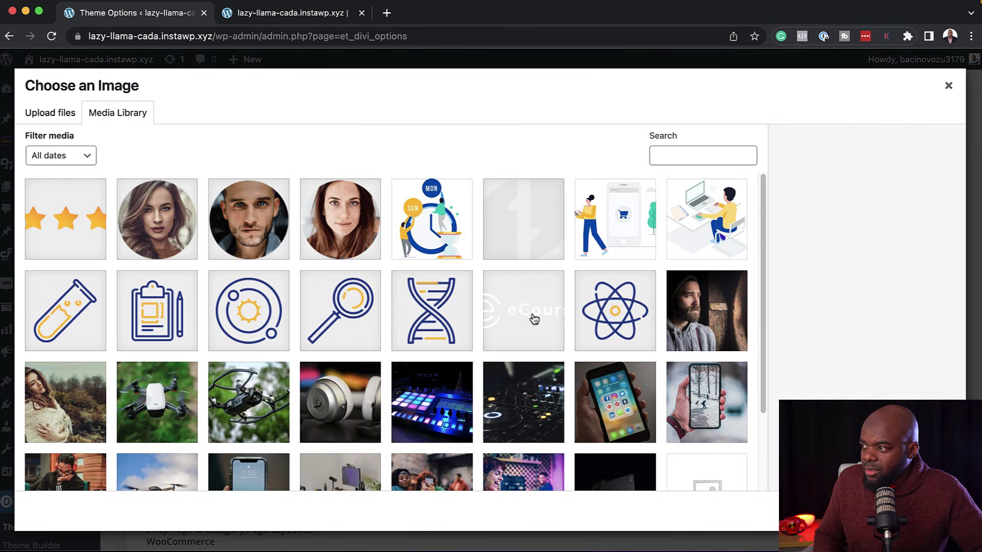
click(534, 319)
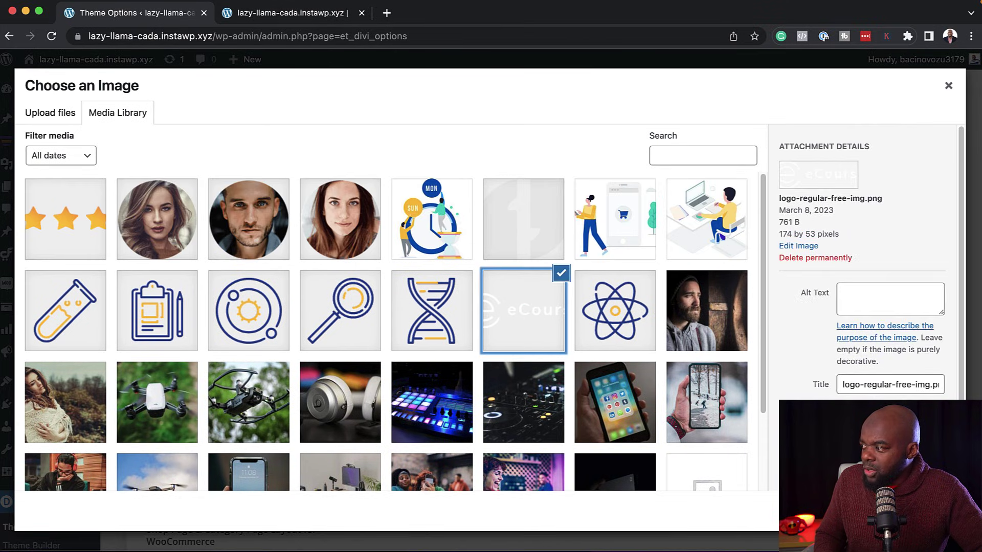
click(933, 516)
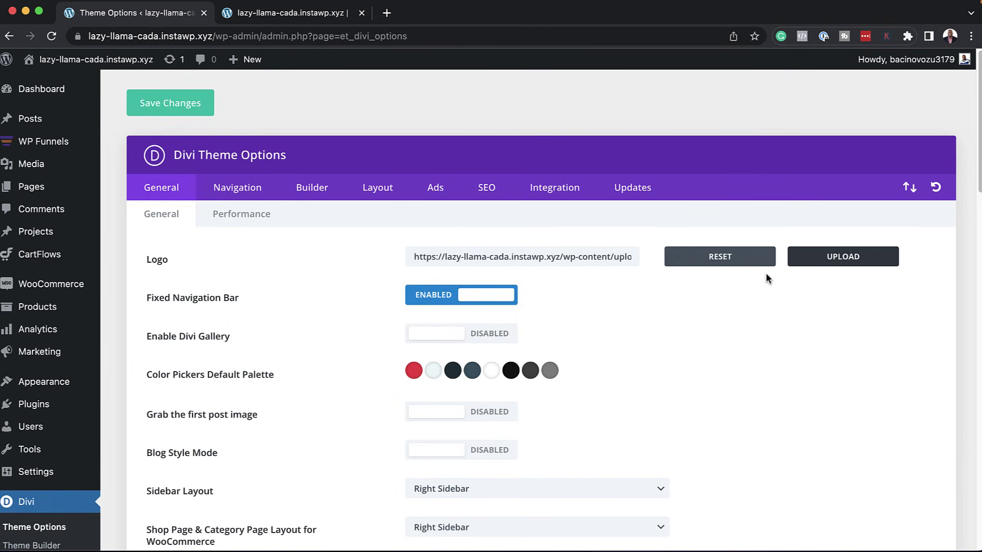
click(193, 106)
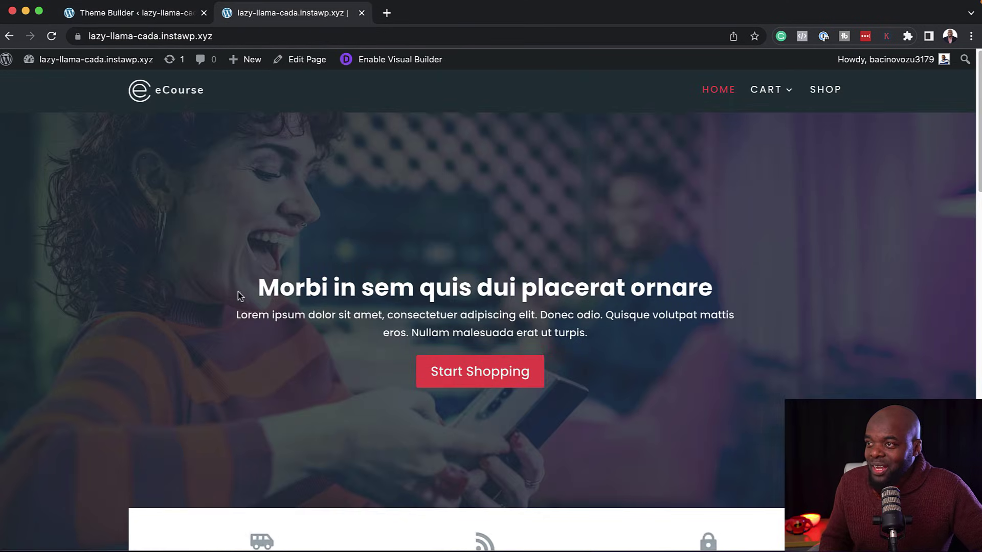
Reload the live home page, narrow the browser to mobile width and open the hamburger menu to check the header
click(51, 36)
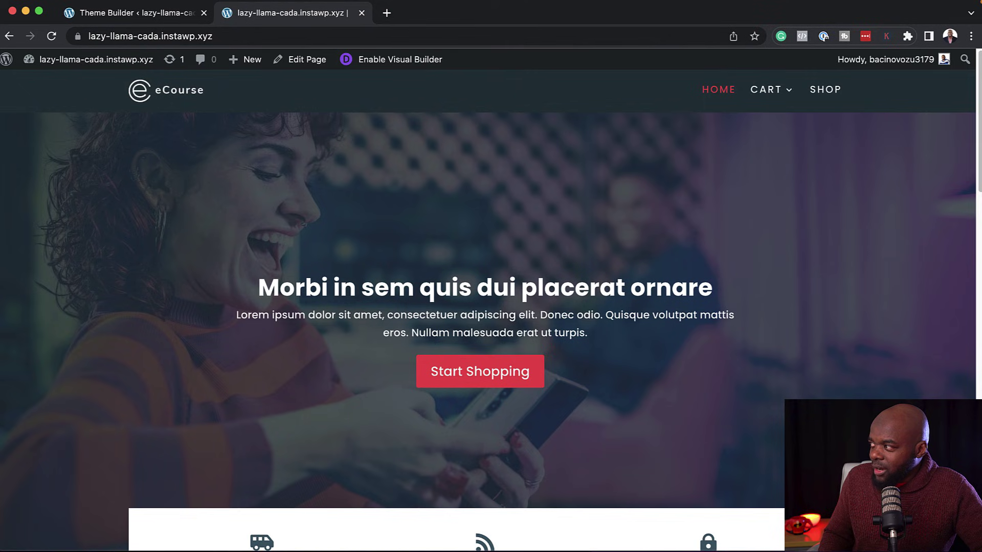
drag(980, 136, 296, 119)
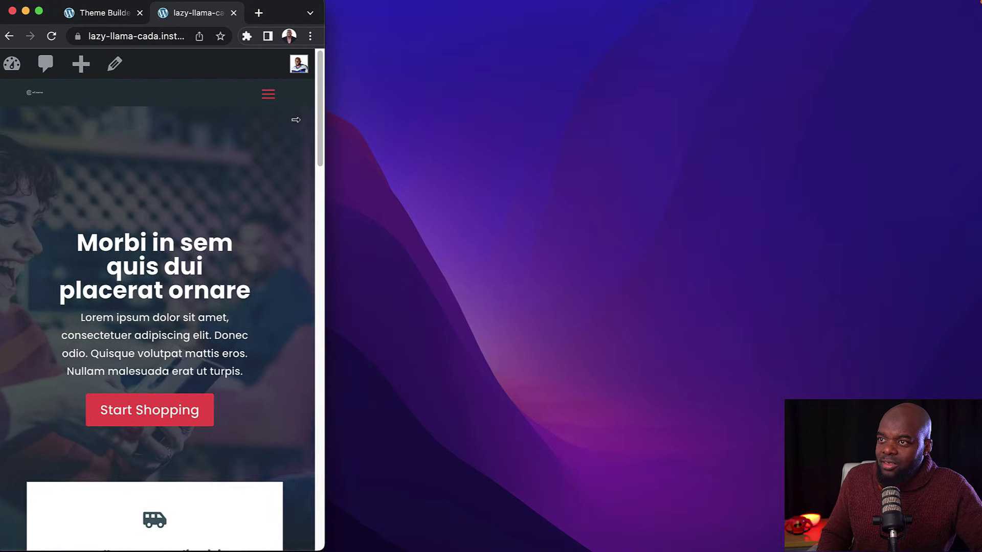
click(268, 95)
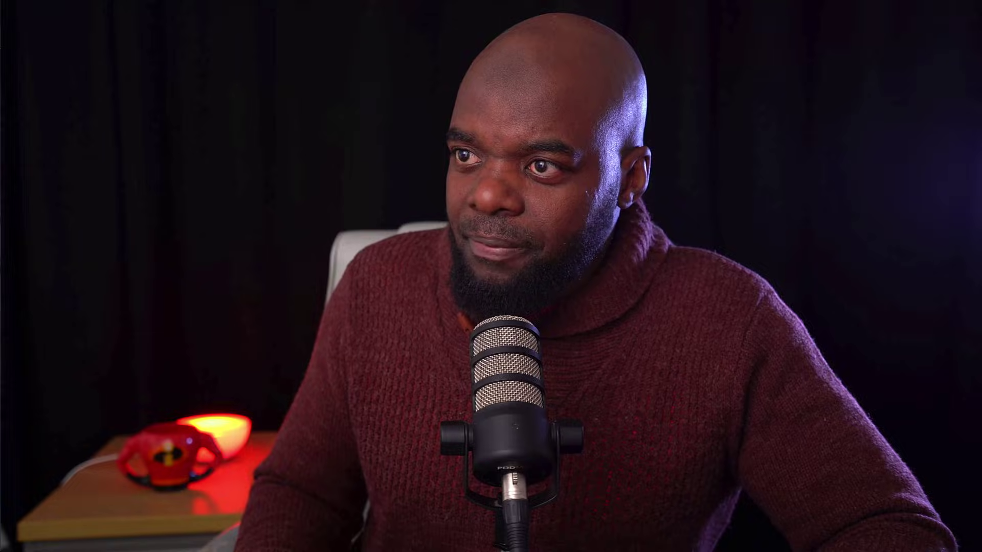